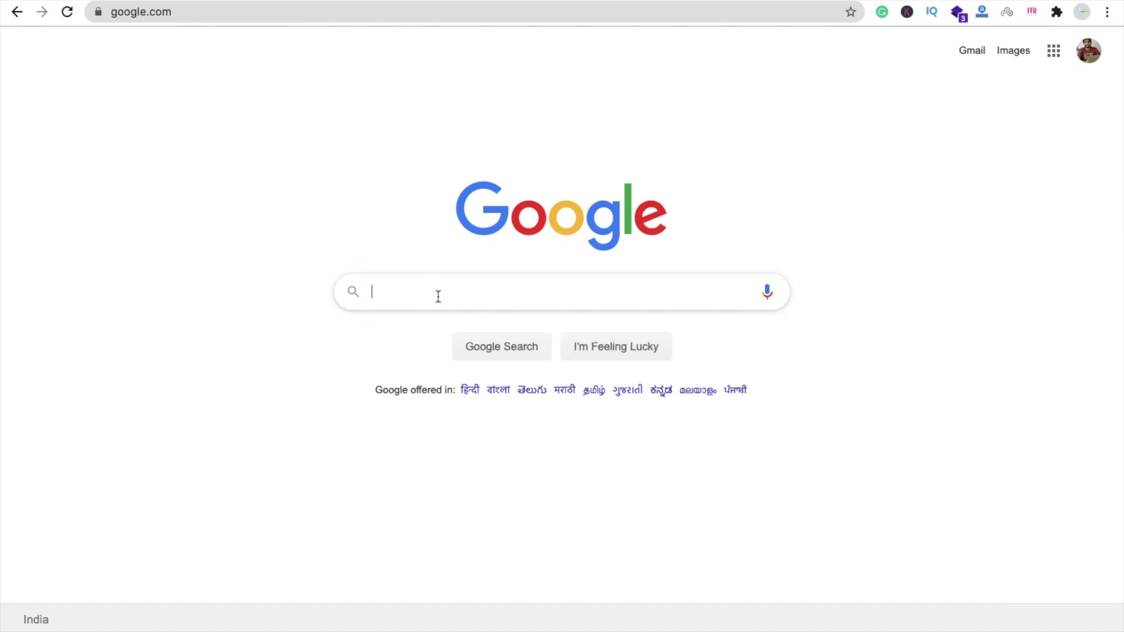
Step: Search Google for 'DesignHill'
type("DesignHill")
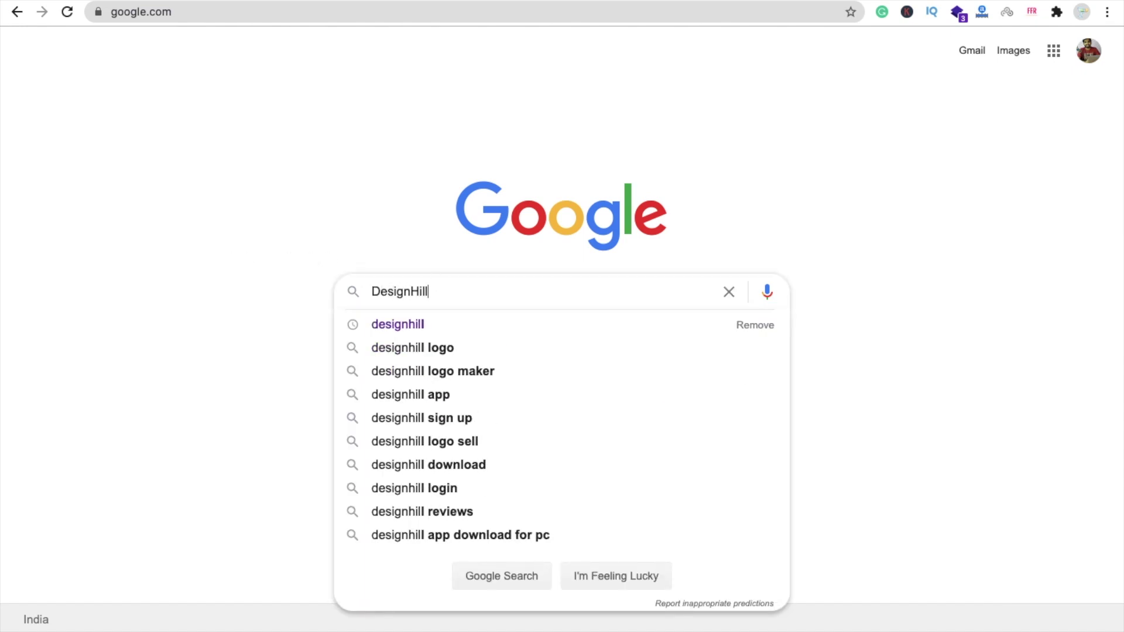
key("Return")
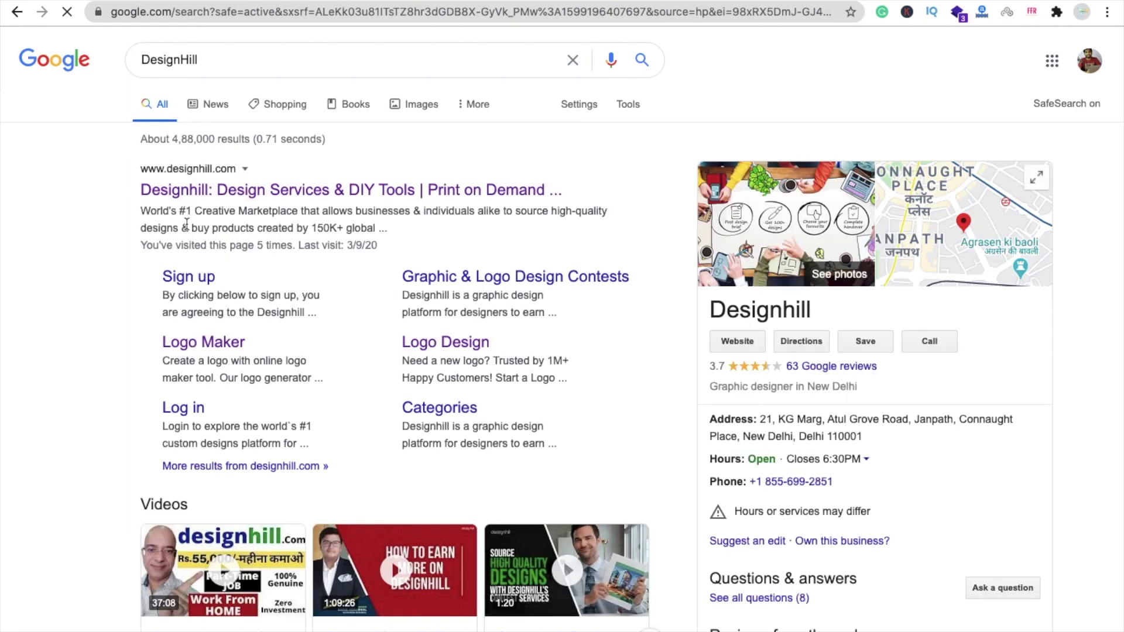
Step: Go to designhill.com from the results and launch the A.I. Logo Maker
left_click(322, 190)
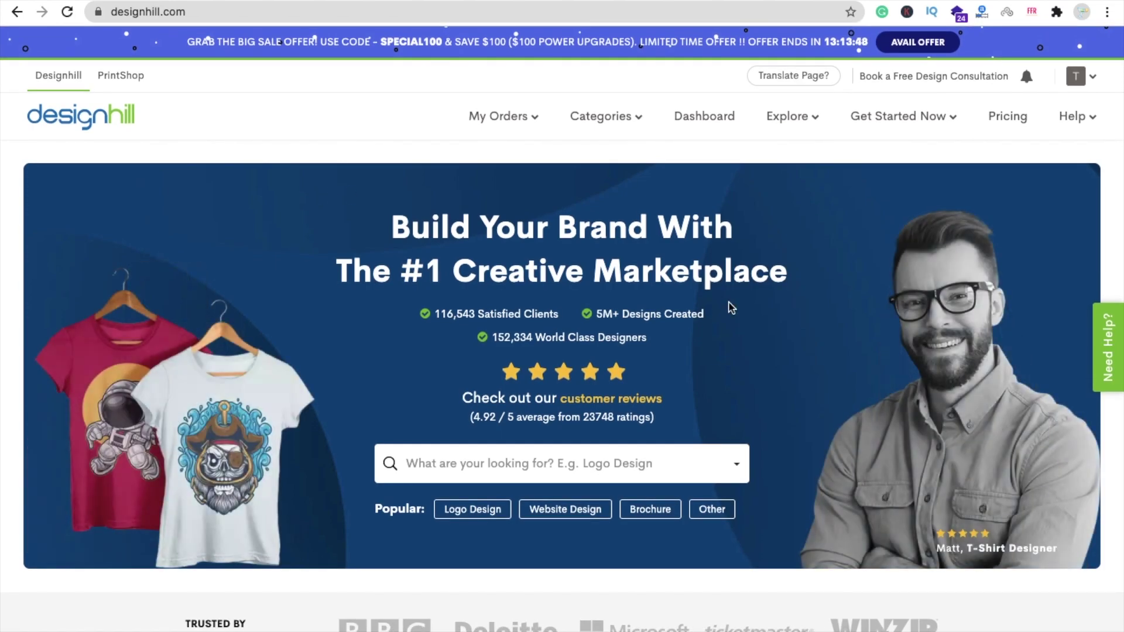
mouse_move(910, 128)
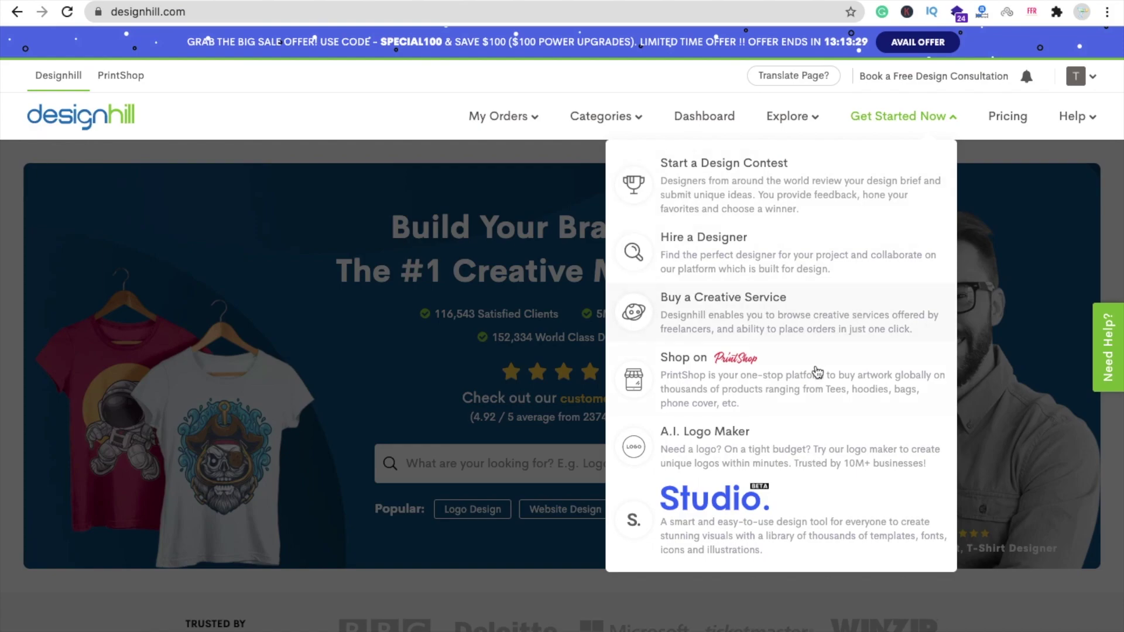
left_click(745, 453)
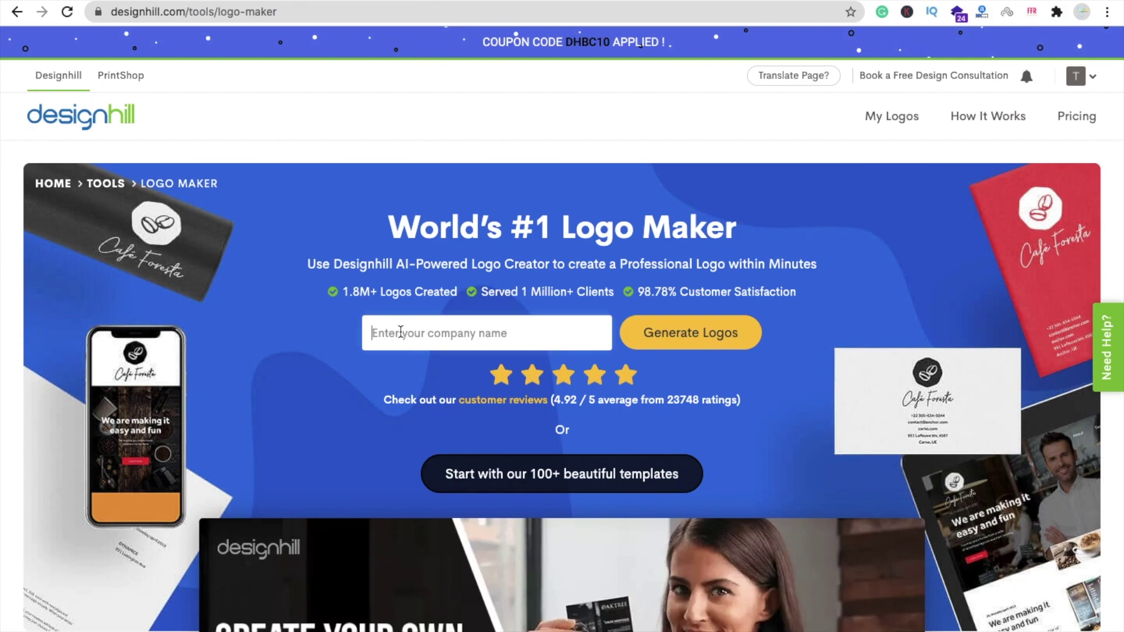
Step: Enter TCB as the company name and generate logo ideas
left_click(401, 332)
type("TCB")
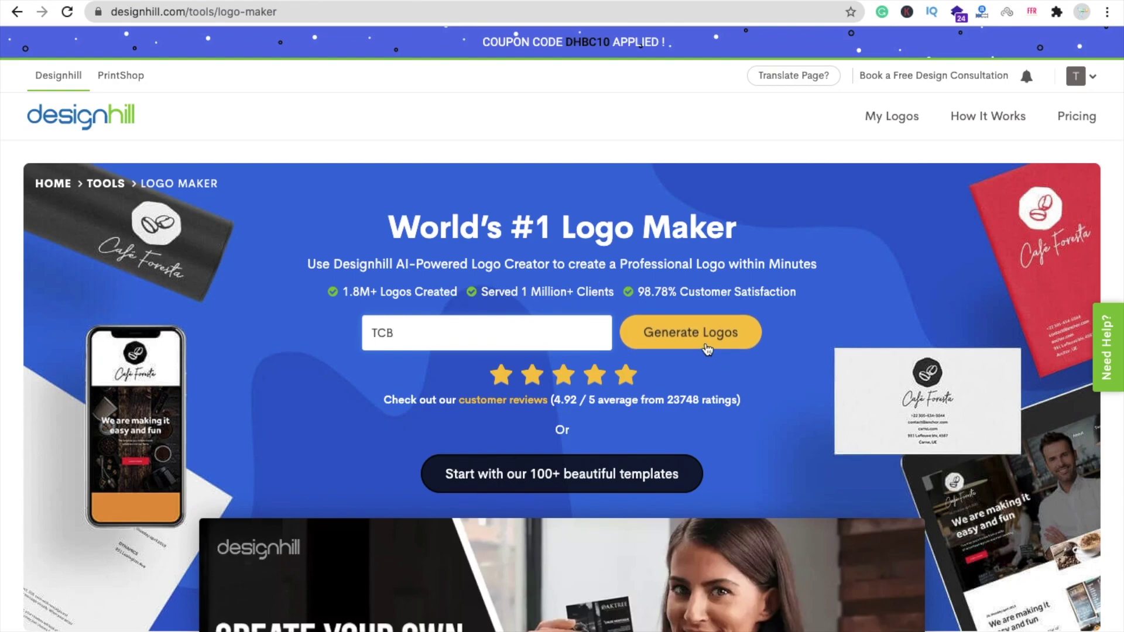
left_click(689, 346)
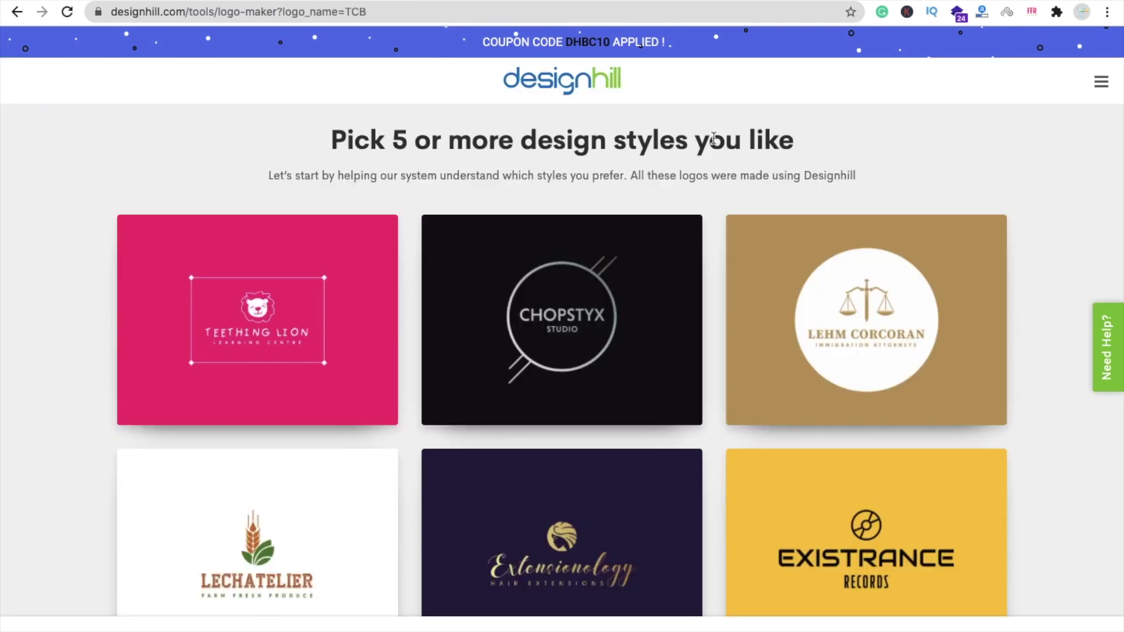
Step: Pick the Existrance, Chopstyx, Extensionology and Rimonim logo styles
scroll(563, 370, "down", 1)
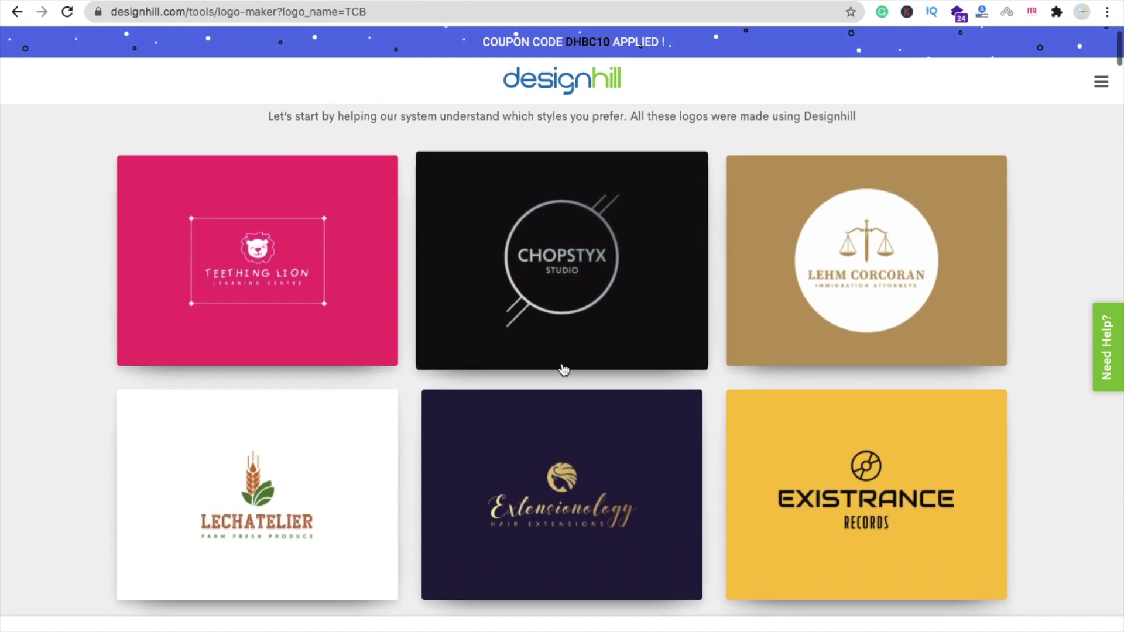
scroll(564, 370, "down", 1)
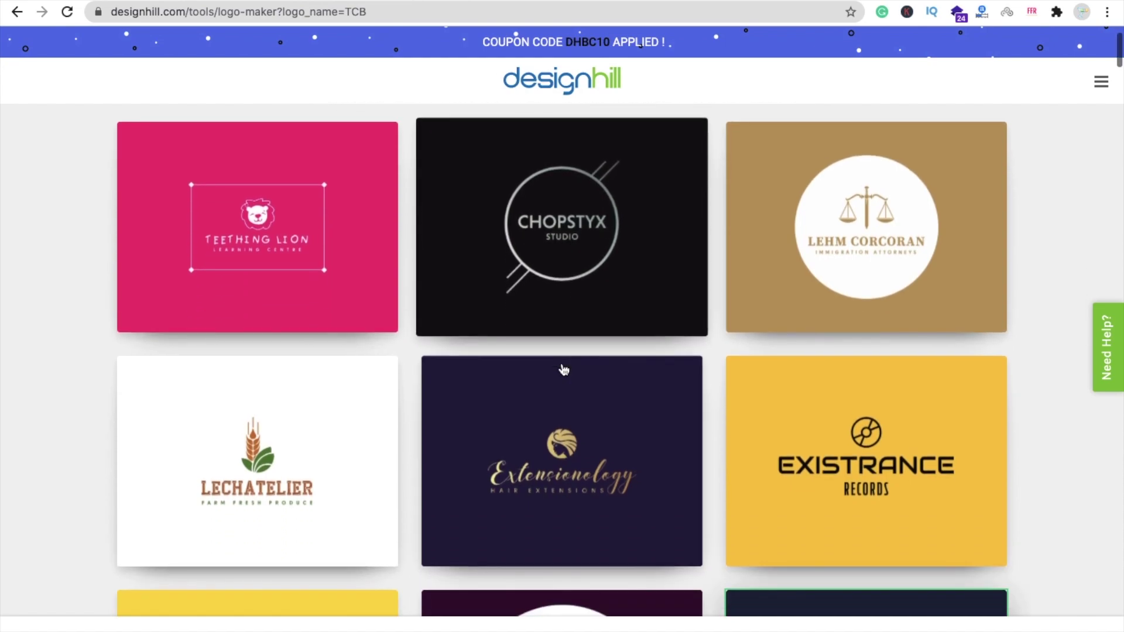
left_click(826, 471)
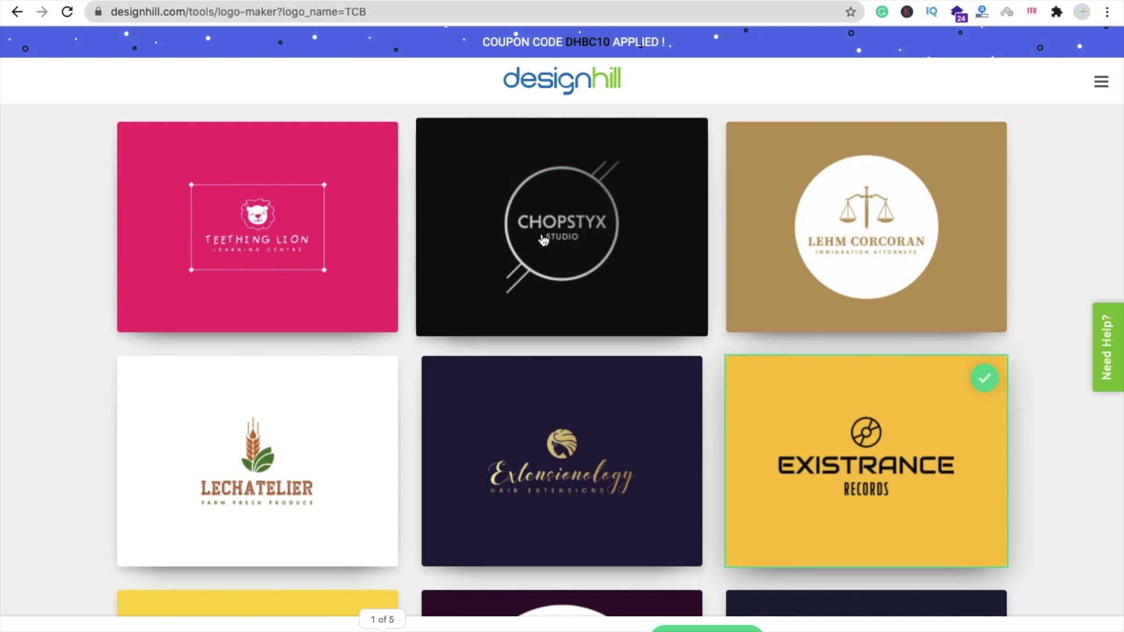
left_click(546, 275)
left_click(561, 413)
scroll(560, 414, "down", 6)
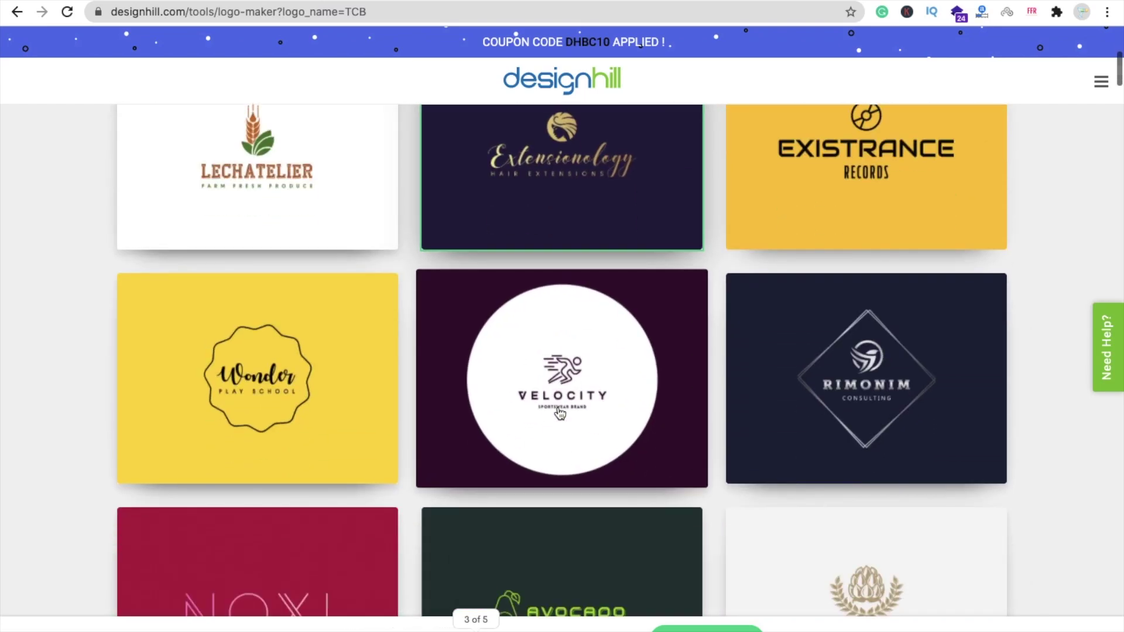
left_click(798, 392)
Step: Add the Avocado and Shash styles and continue to colour selection
scroll(439, 344, "down", 3)
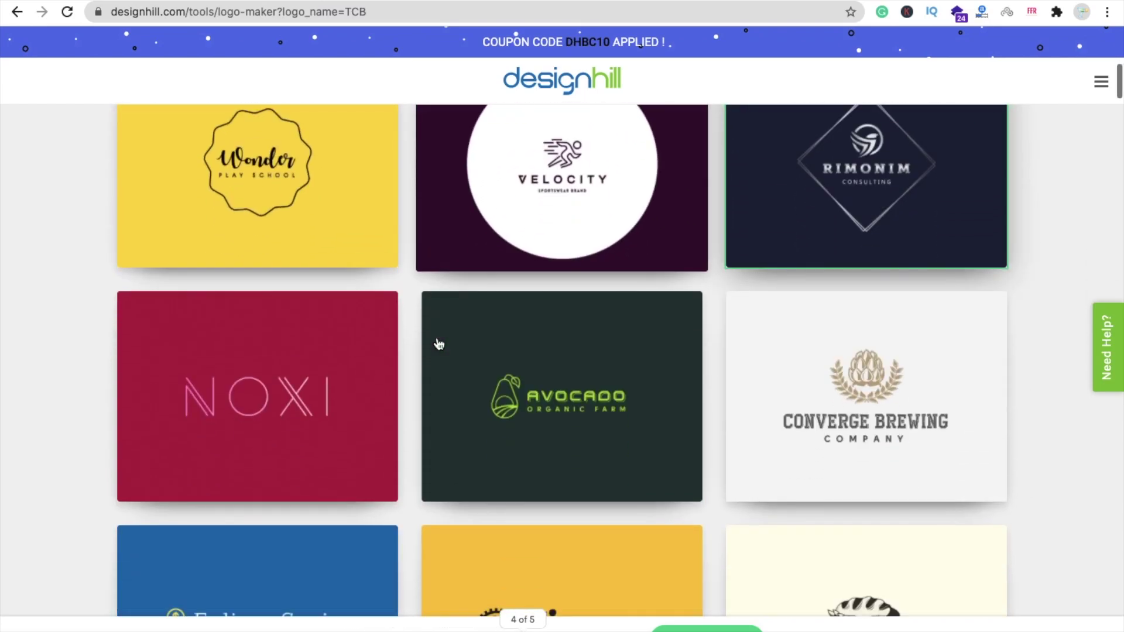
left_click(548, 437)
scroll(548, 437, "down", 3)
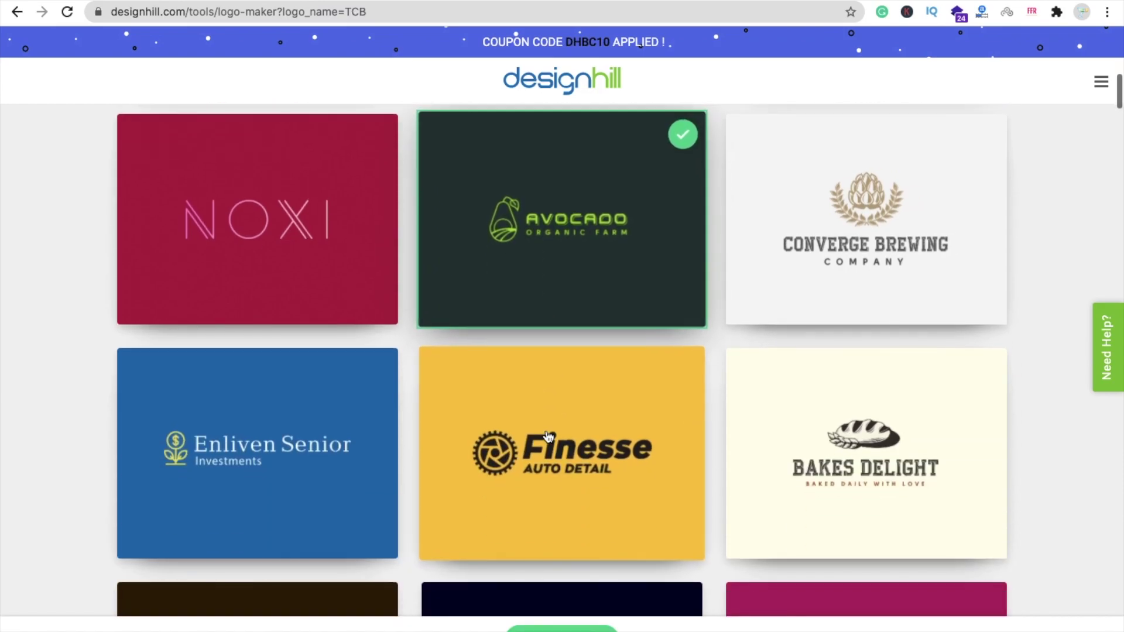
scroll(548, 437, "down", 6)
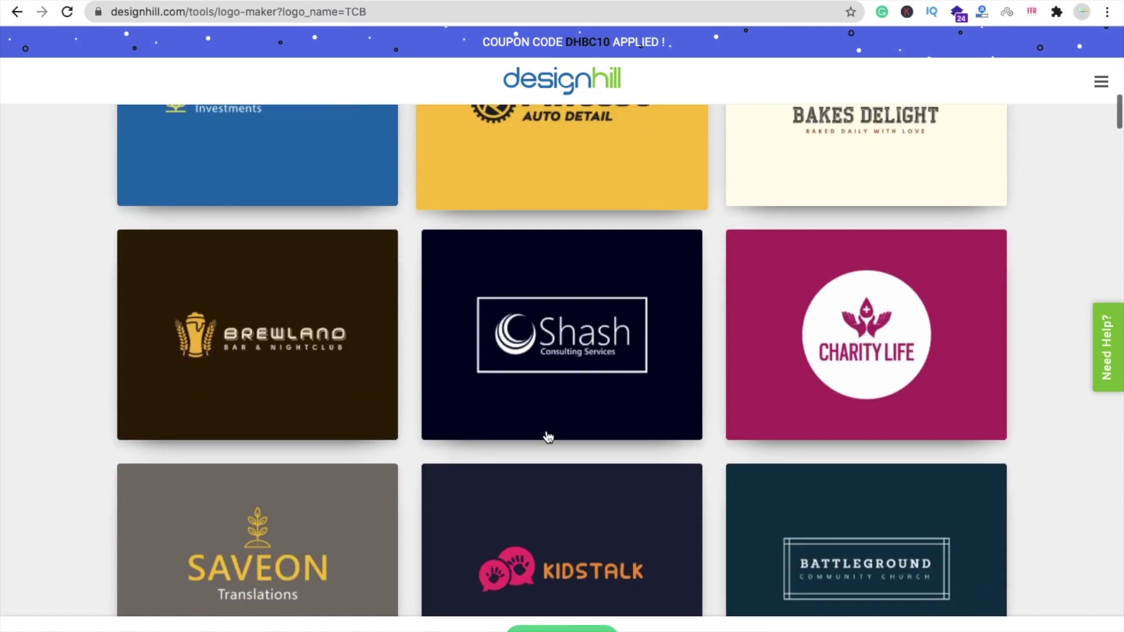
left_click(514, 390)
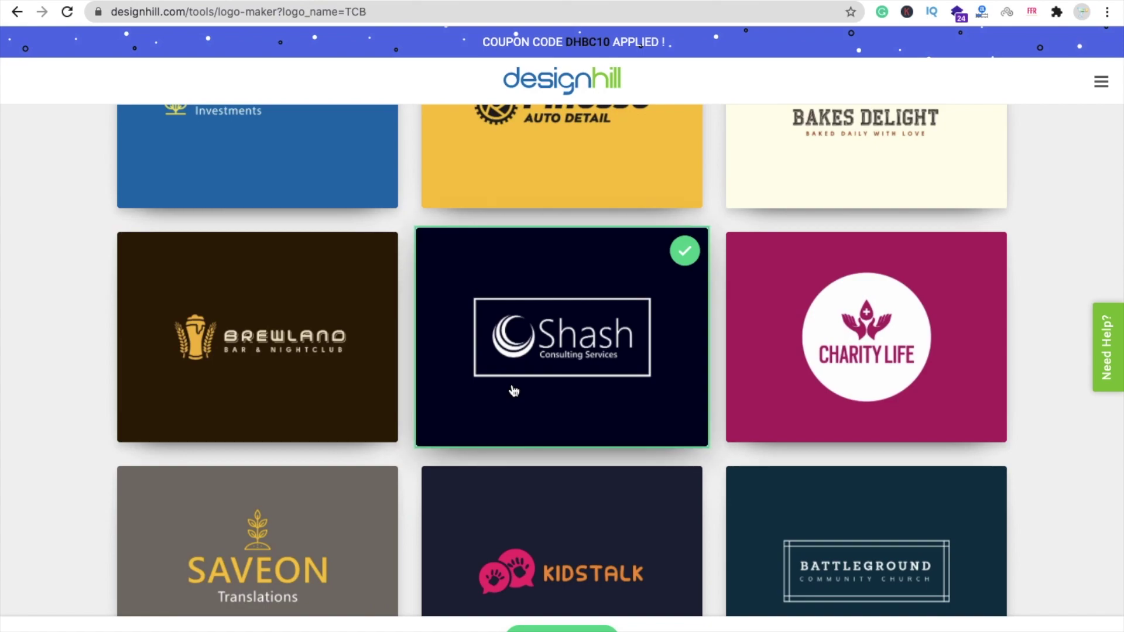
left_click(561, 625)
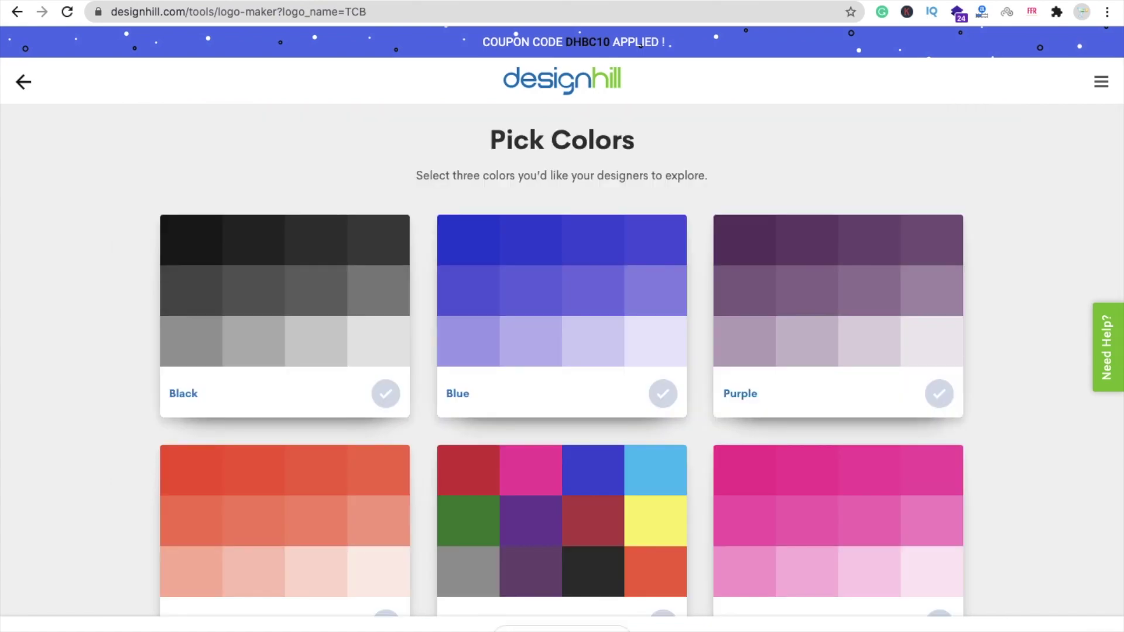
Step: Choose 'Let The System Choose Colors' and Red as the logo colours
scroll(615, 431, "down", 3)
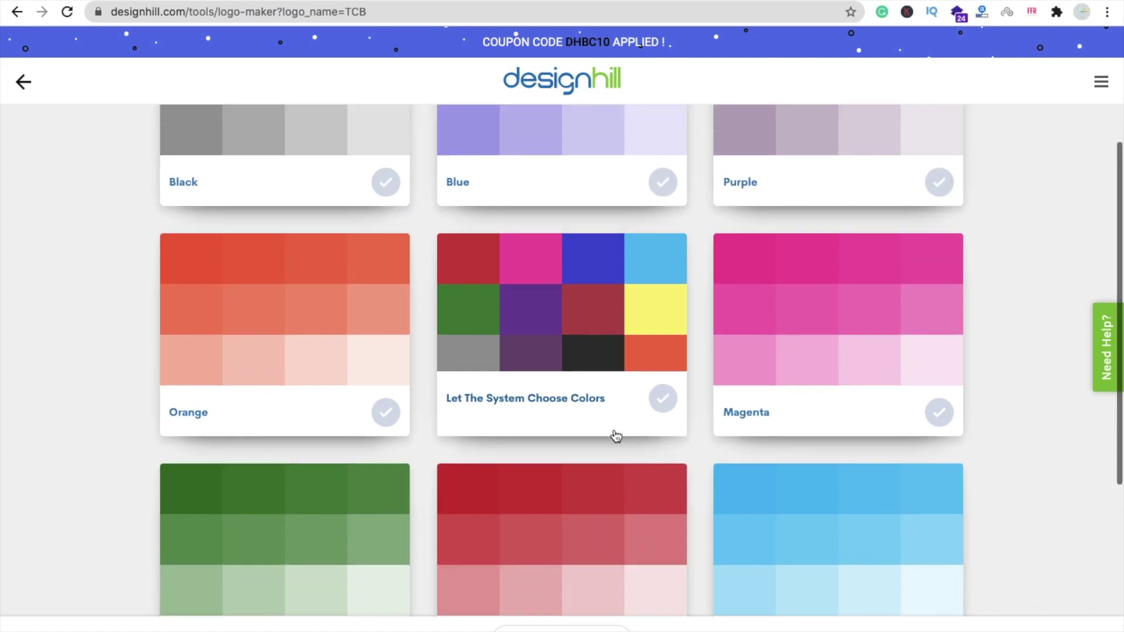
left_click(665, 415)
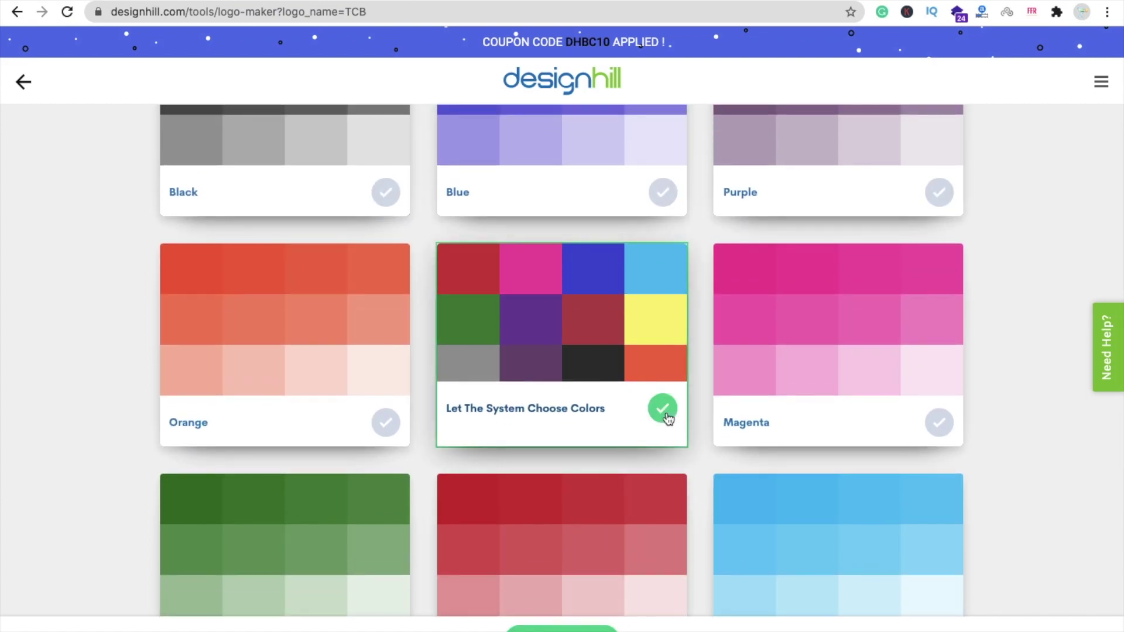
scroll(547, 298, "down", 1)
scroll(547, 297, "down", 5)
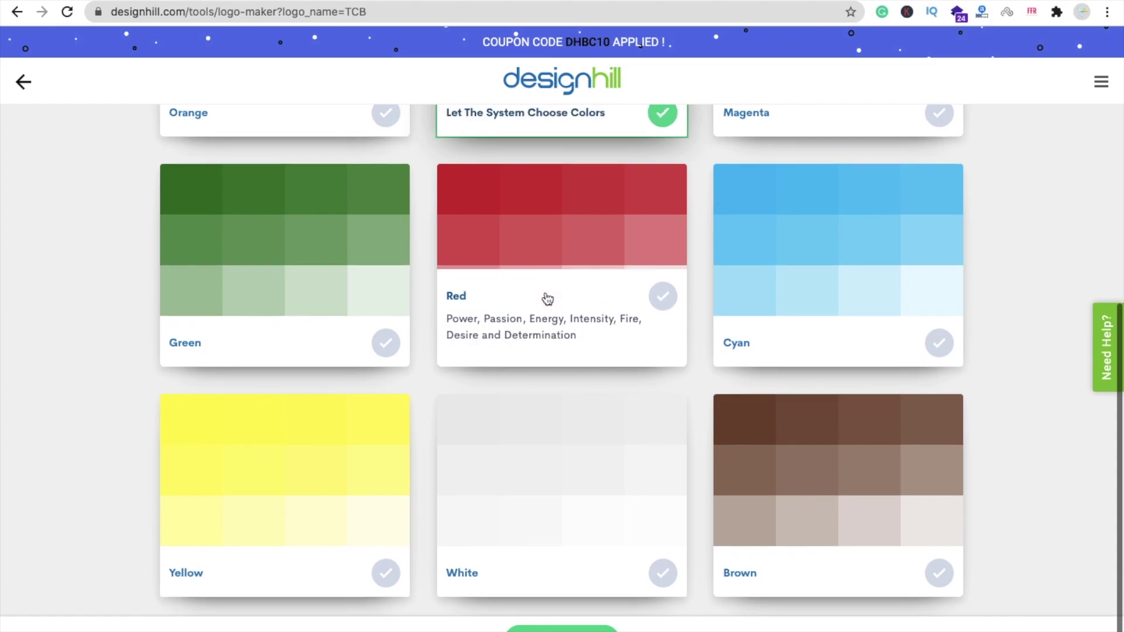
left_click(663, 297)
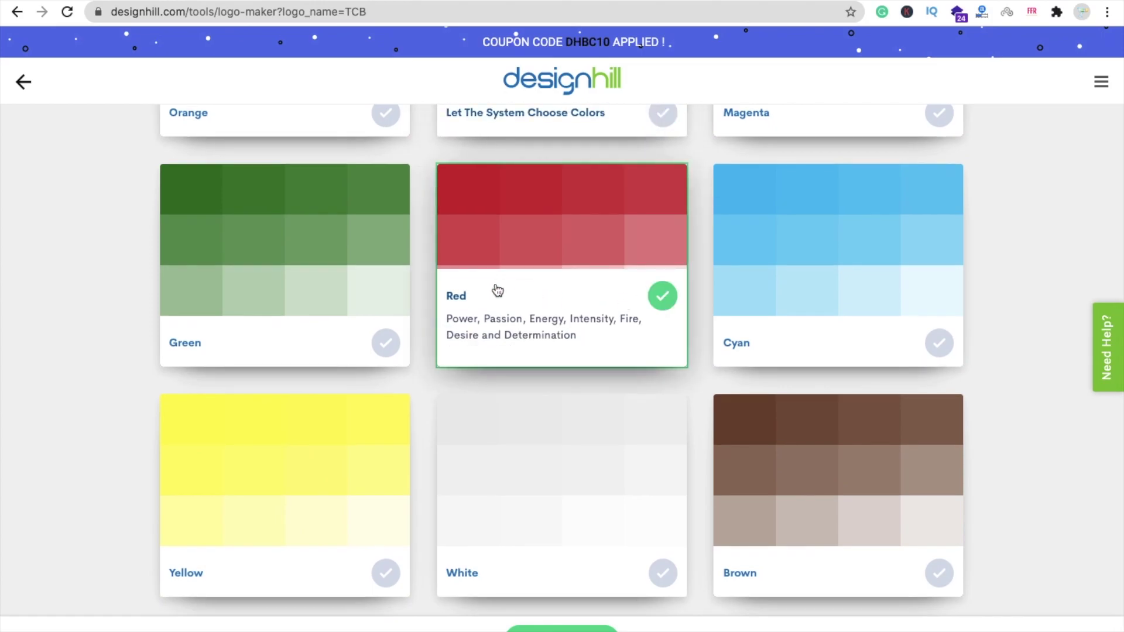
scroll(495, 291, "up", 10)
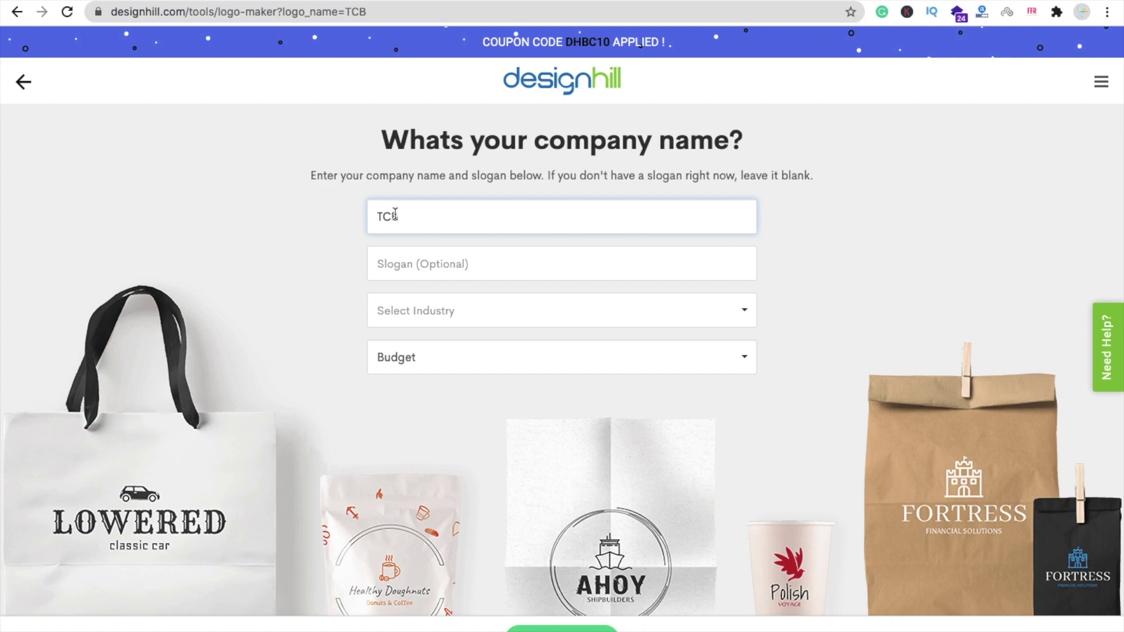
Step: Set the slogan to 'The Coding Bus' and the industry to Education, then continue
left_click(421, 265)
type("T")
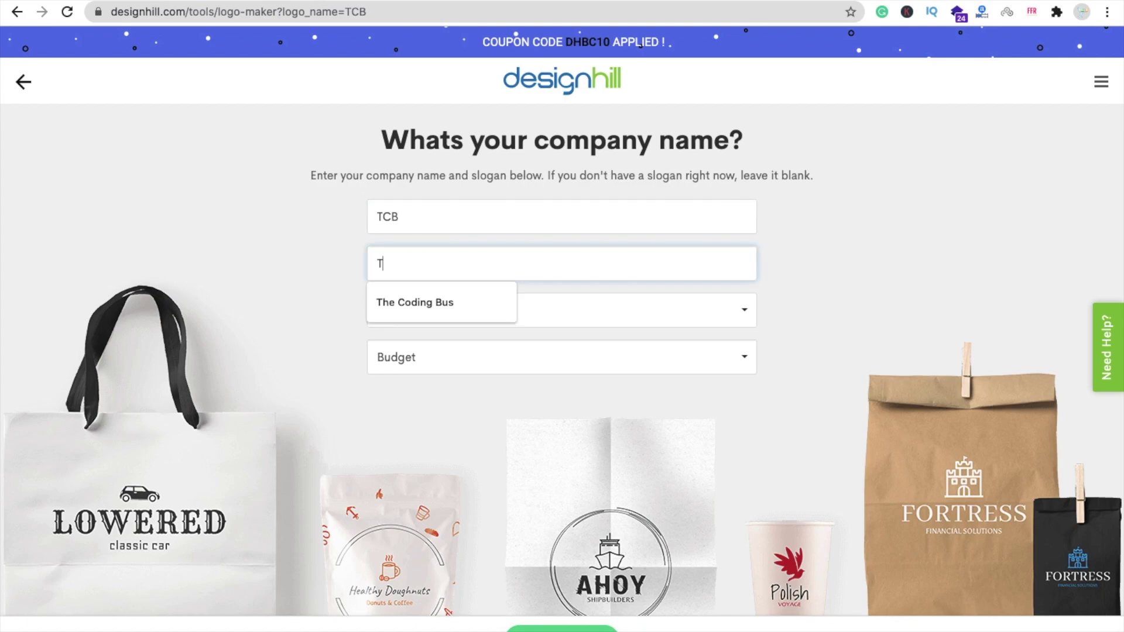
type("he Coding Bus")
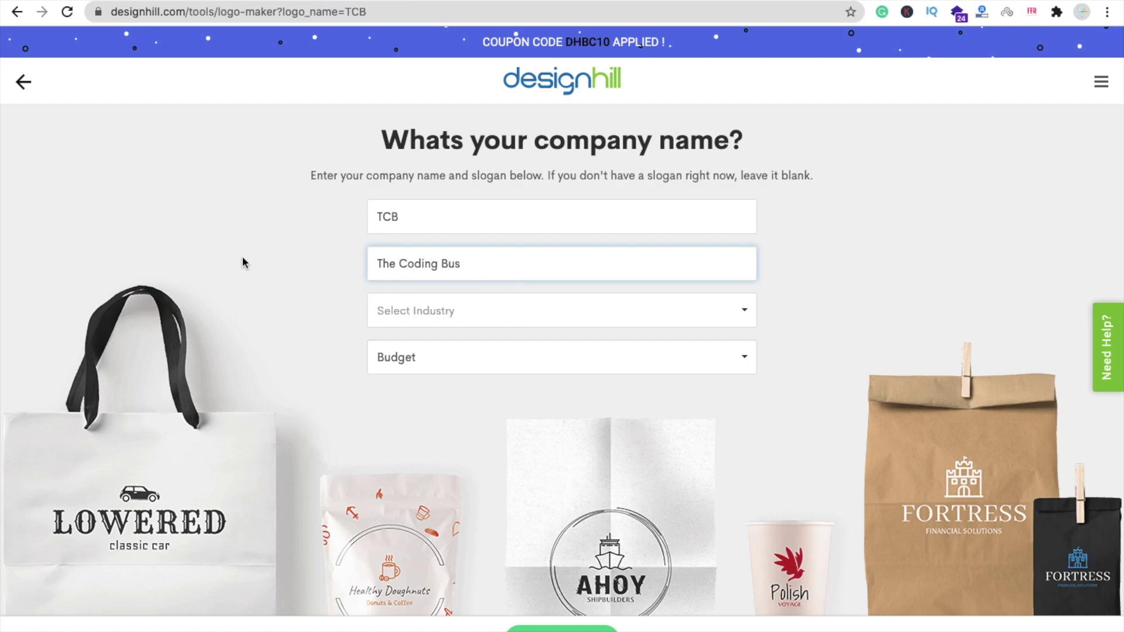
left_click(411, 314)
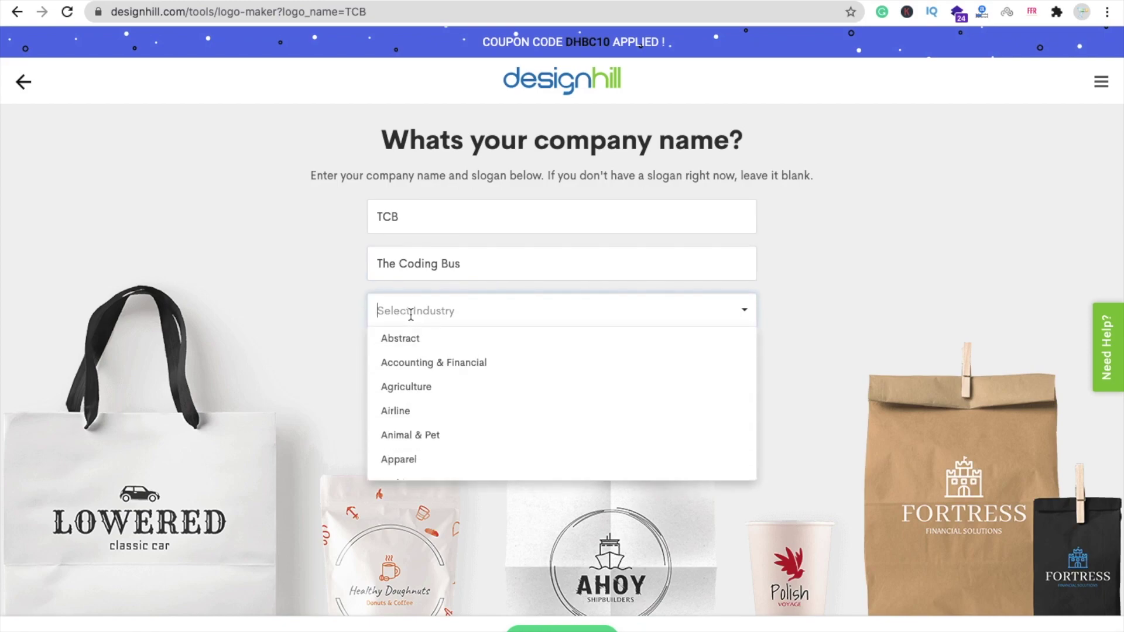
type("Edu")
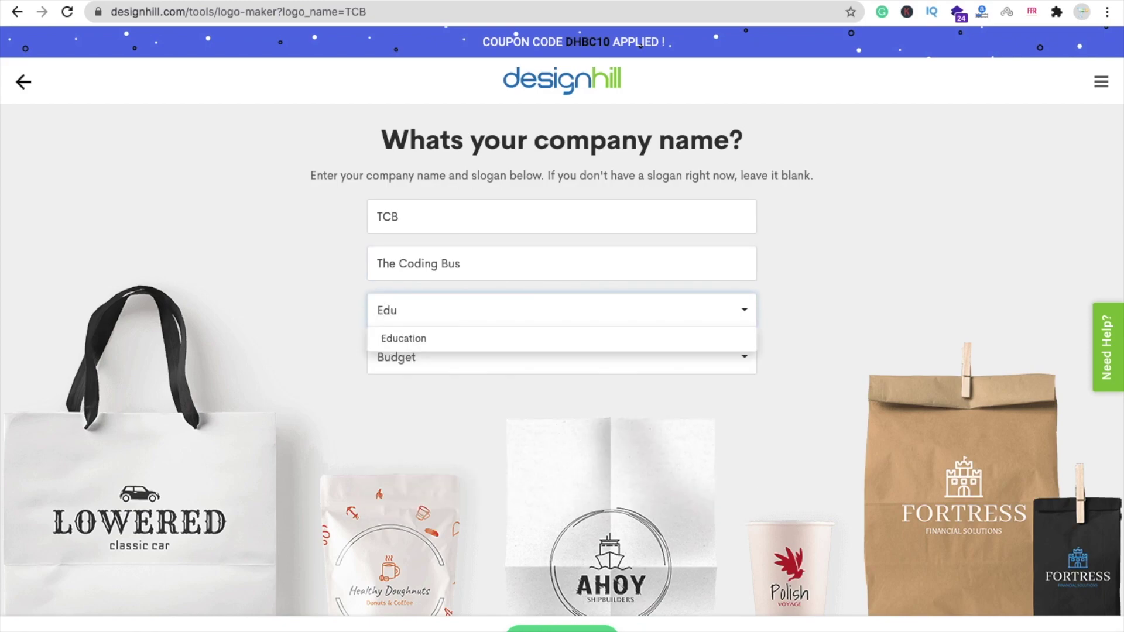
left_click(412, 340)
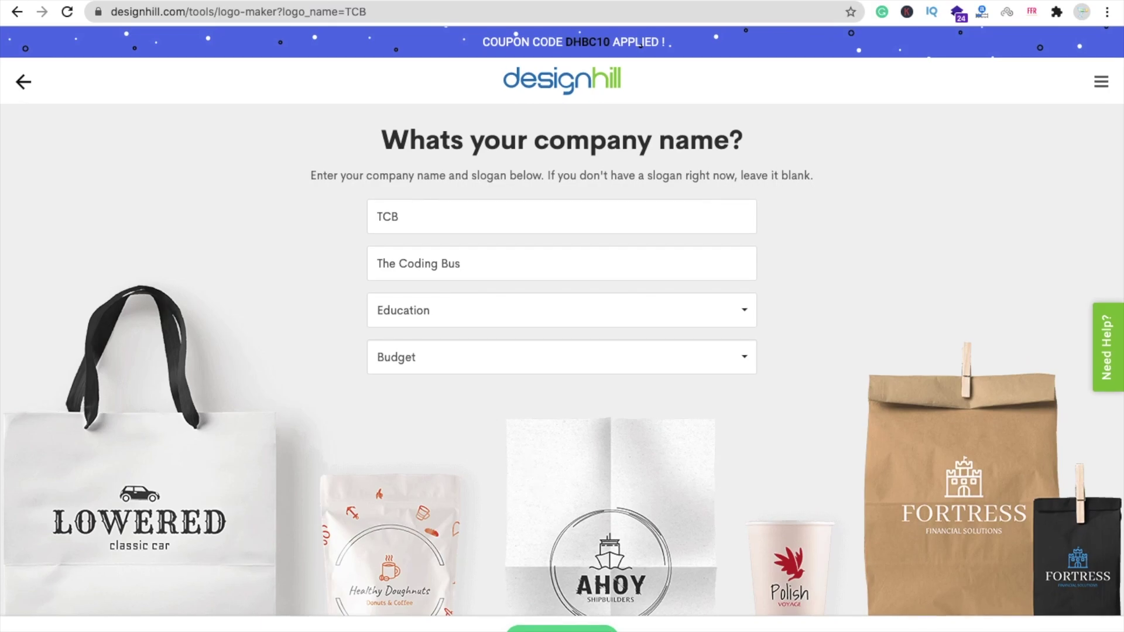
left_click(562, 628)
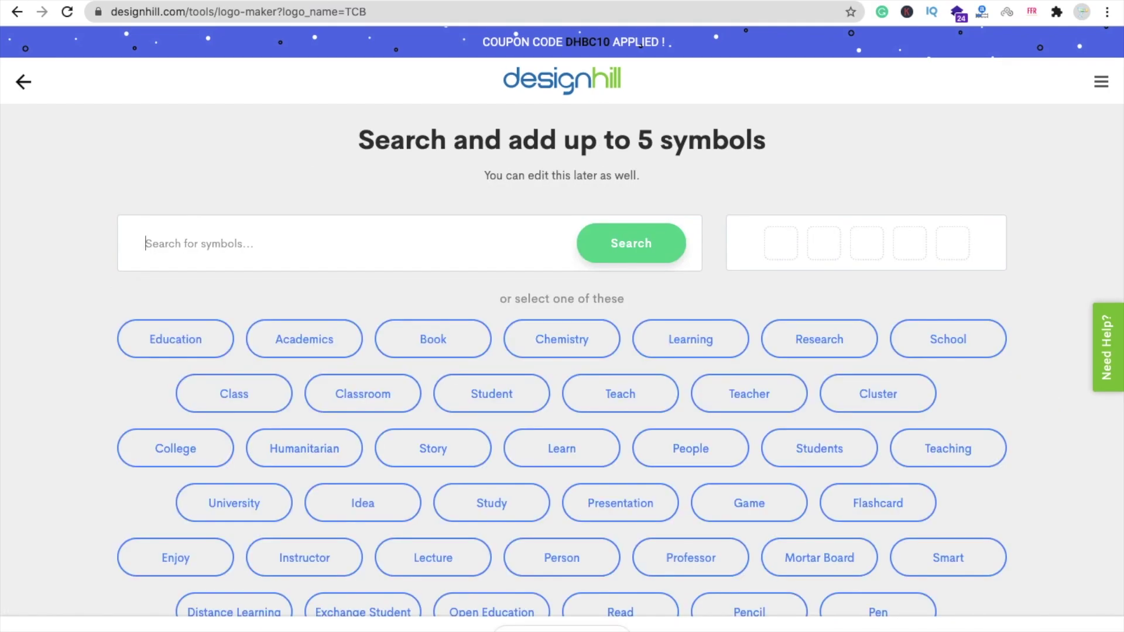
Step: Search the symbol library for Education icons
scroll(30, 378, "down", 1)
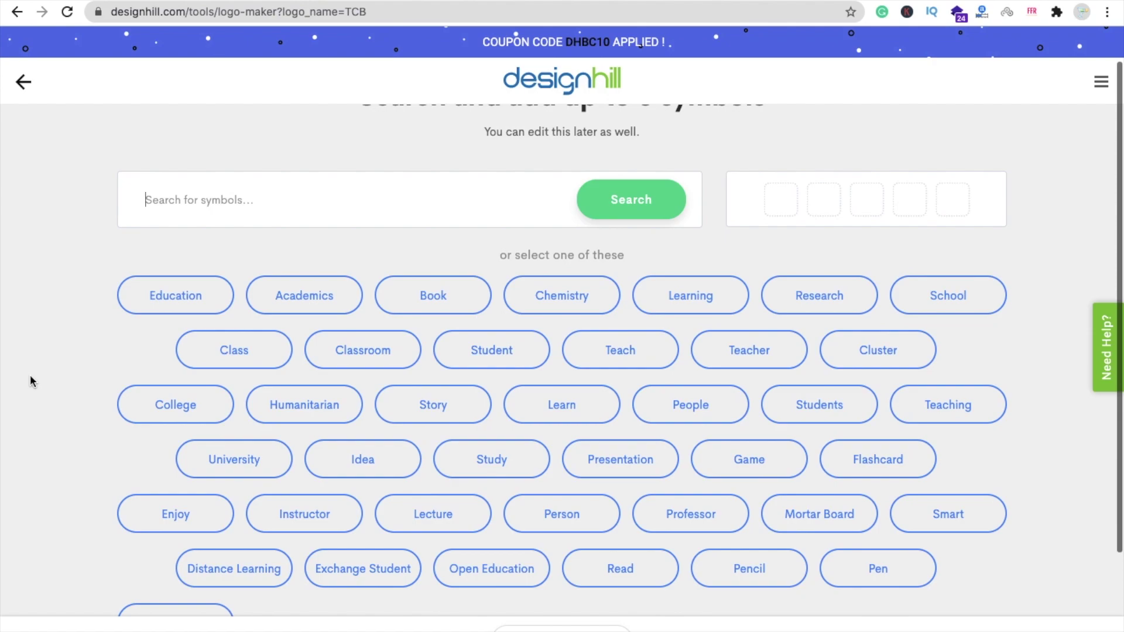
scroll(30, 382, "up", 1)
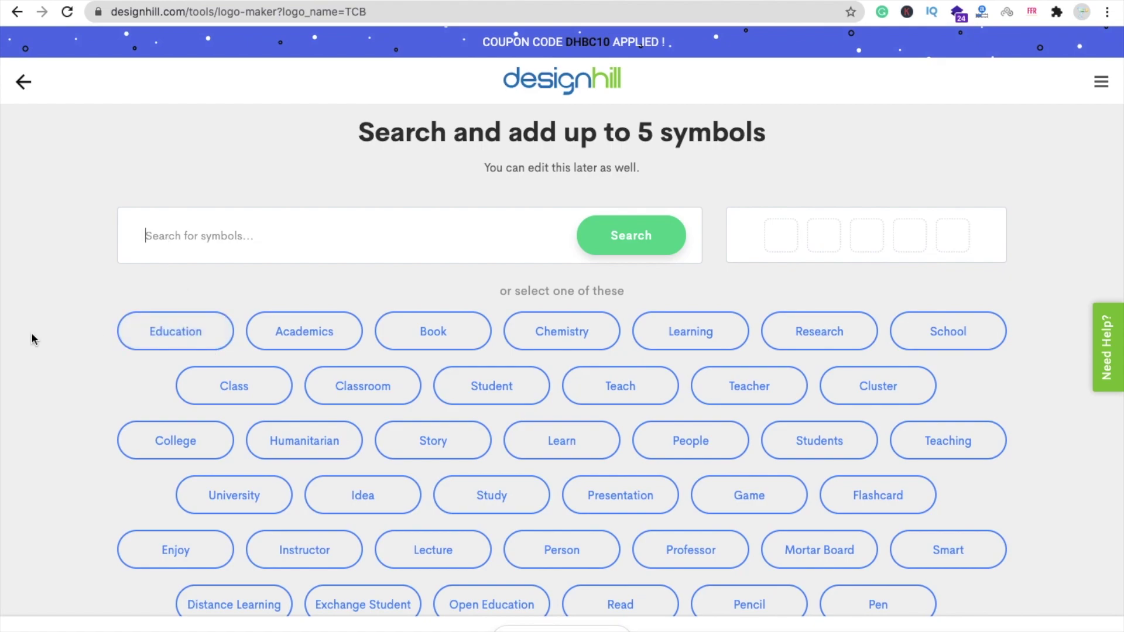
scroll(30, 332, "down", 1)
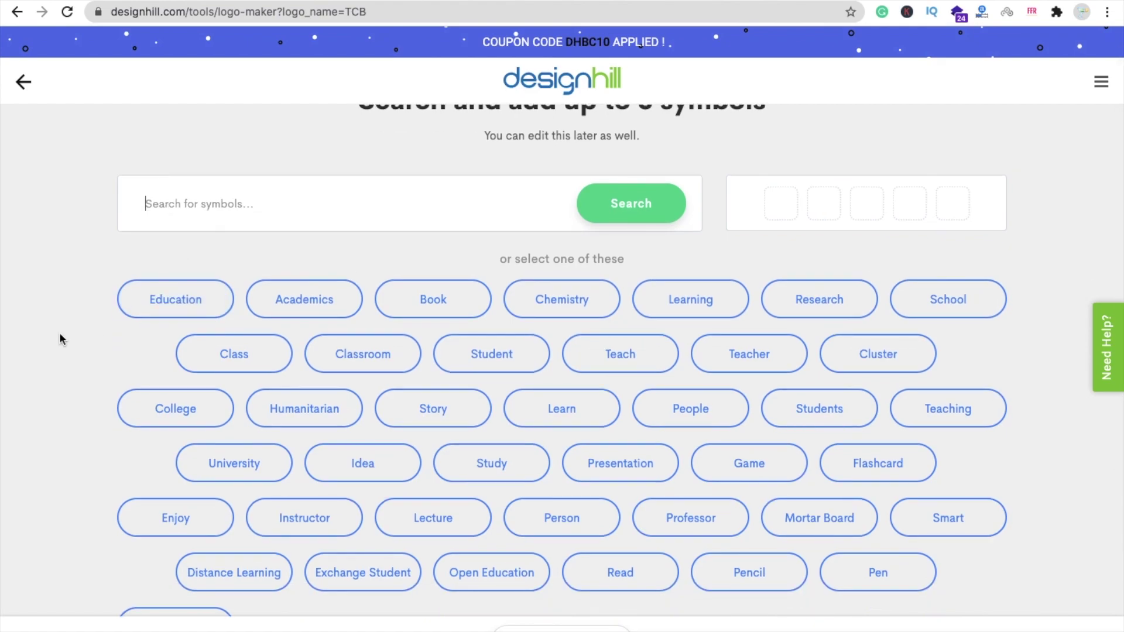
left_click(156, 300)
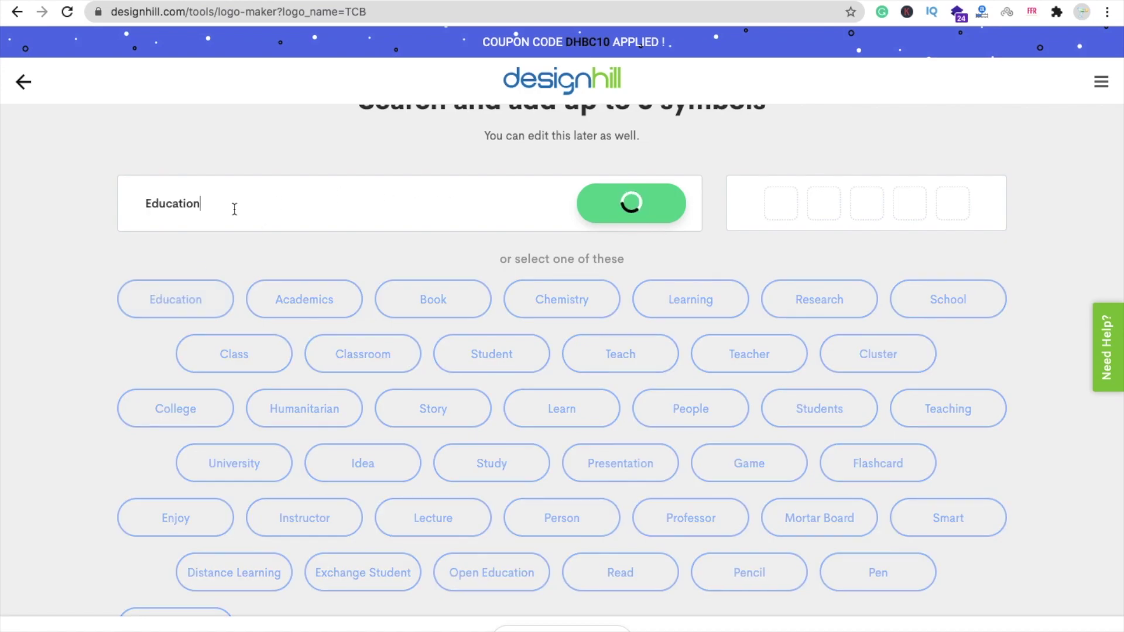
scroll(117, 379, "down", 3)
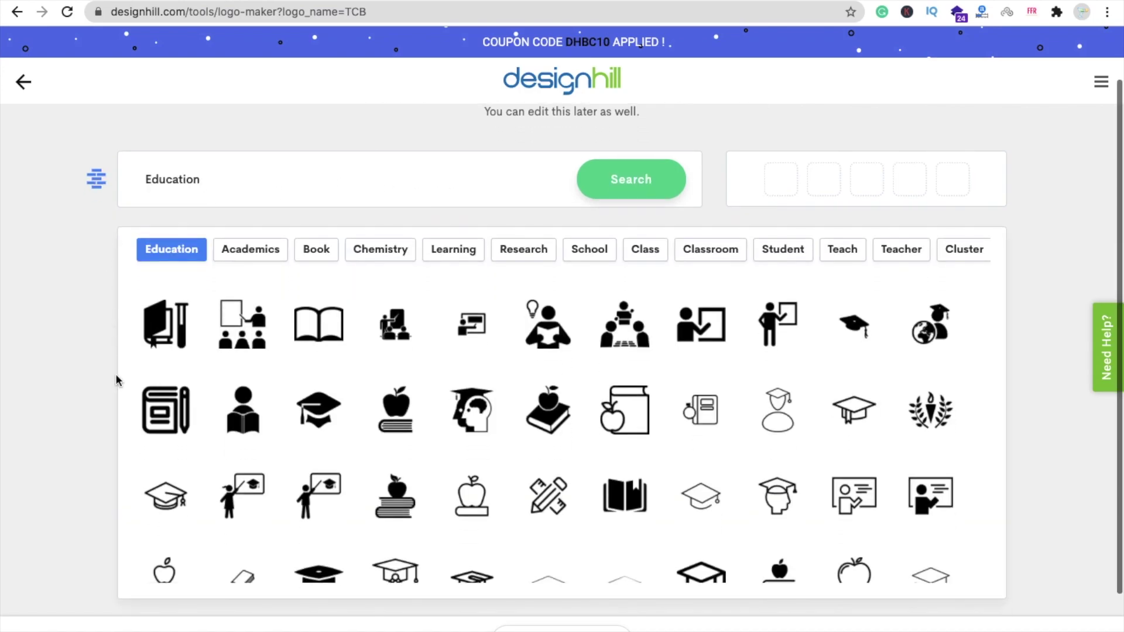
scroll(117, 379, "up", 3)
scroll(116, 380, "down", 1)
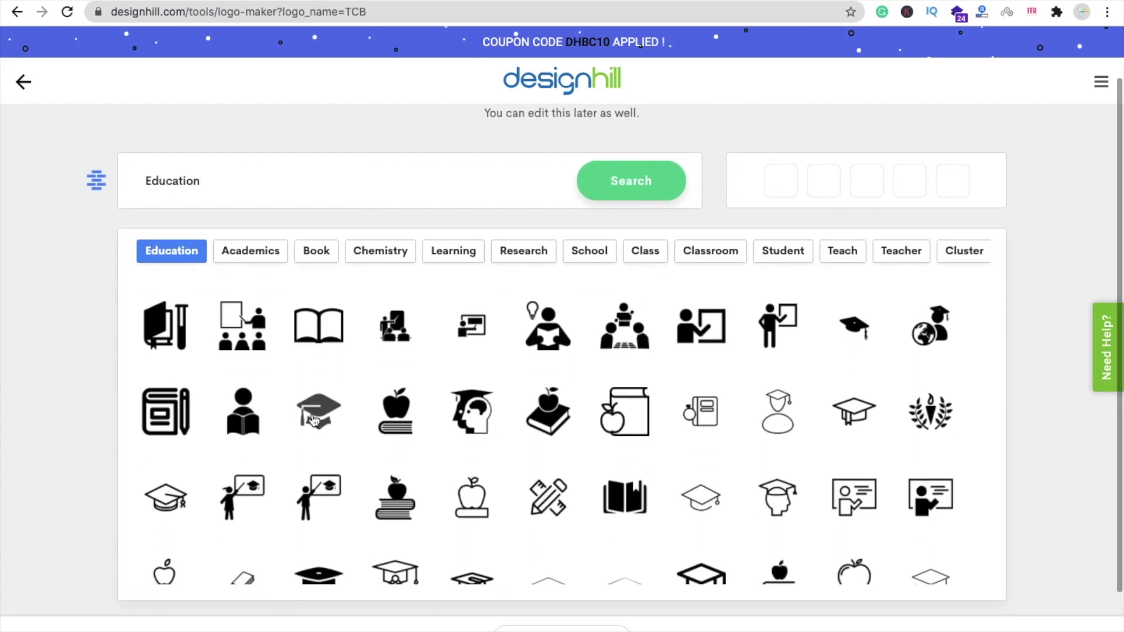
Step: Add five education icons, including graduate, laurel, monitor-with-cap and rocket pencil, then generate logos
left_click(395, 327)
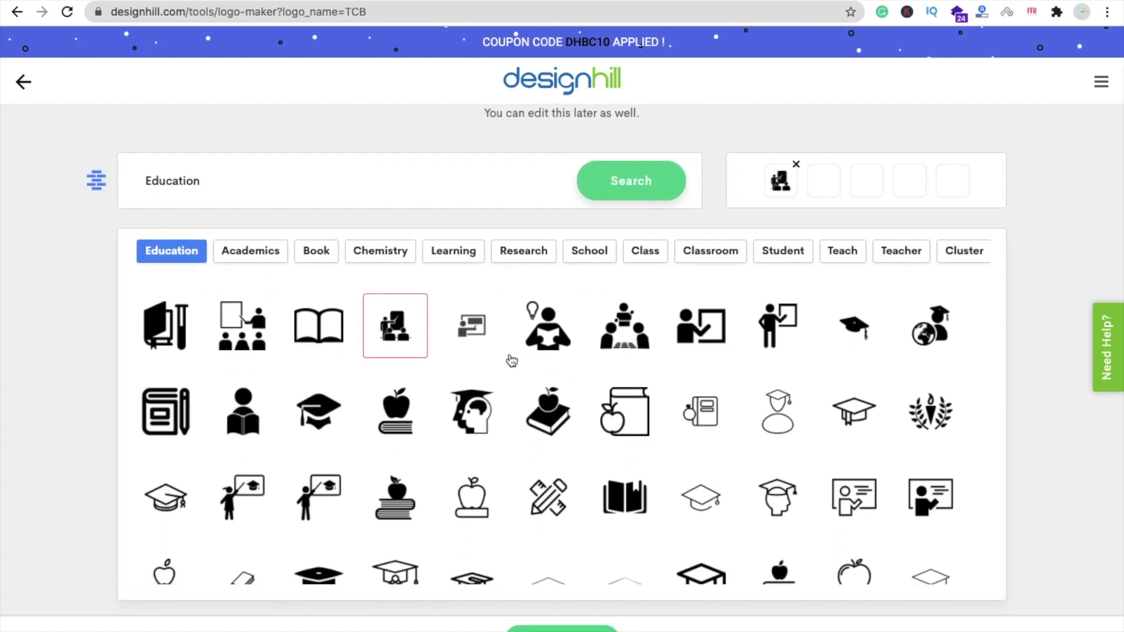
left_click(785, 425)
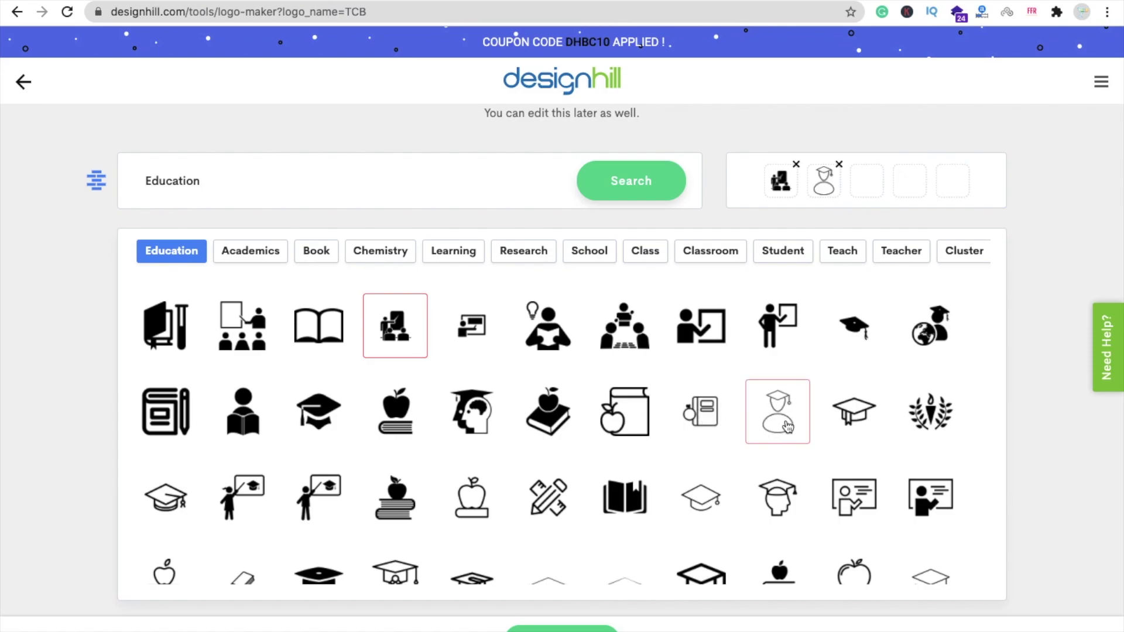
left_click(944, 426)
scroll(592, 502, "down", 4)
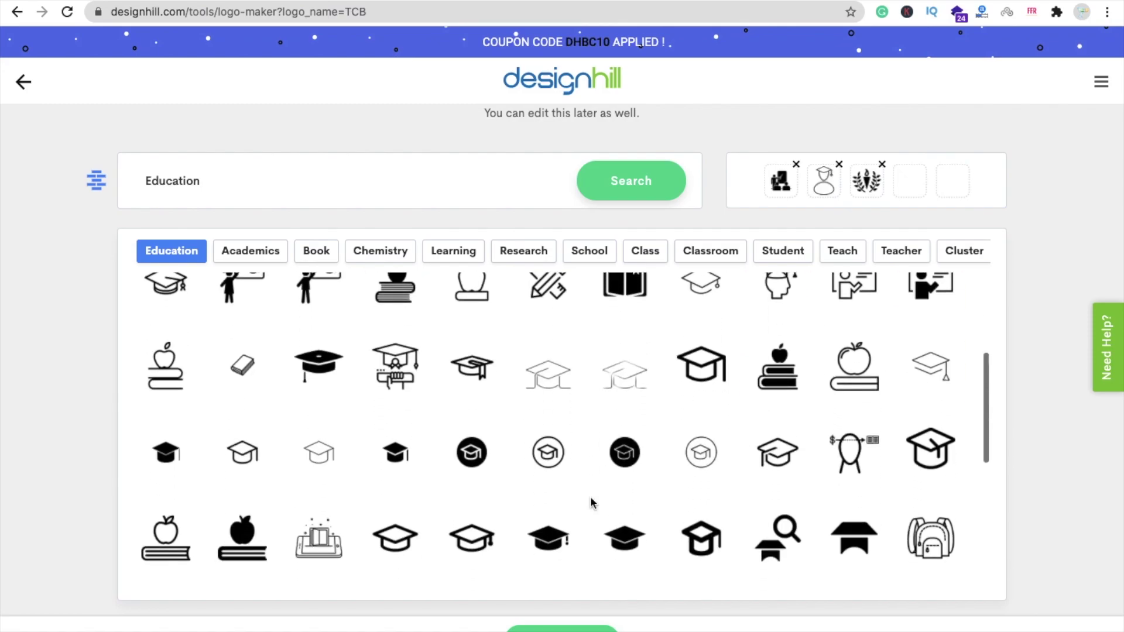
scroll(497, 462, "down", 3)
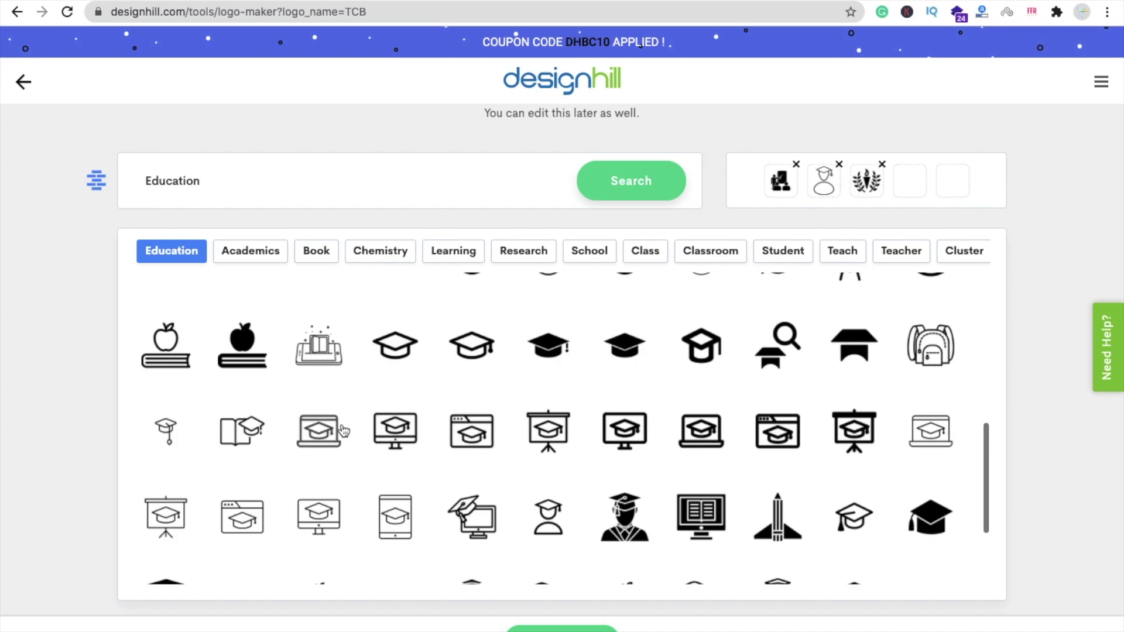
left_click(625, 431)
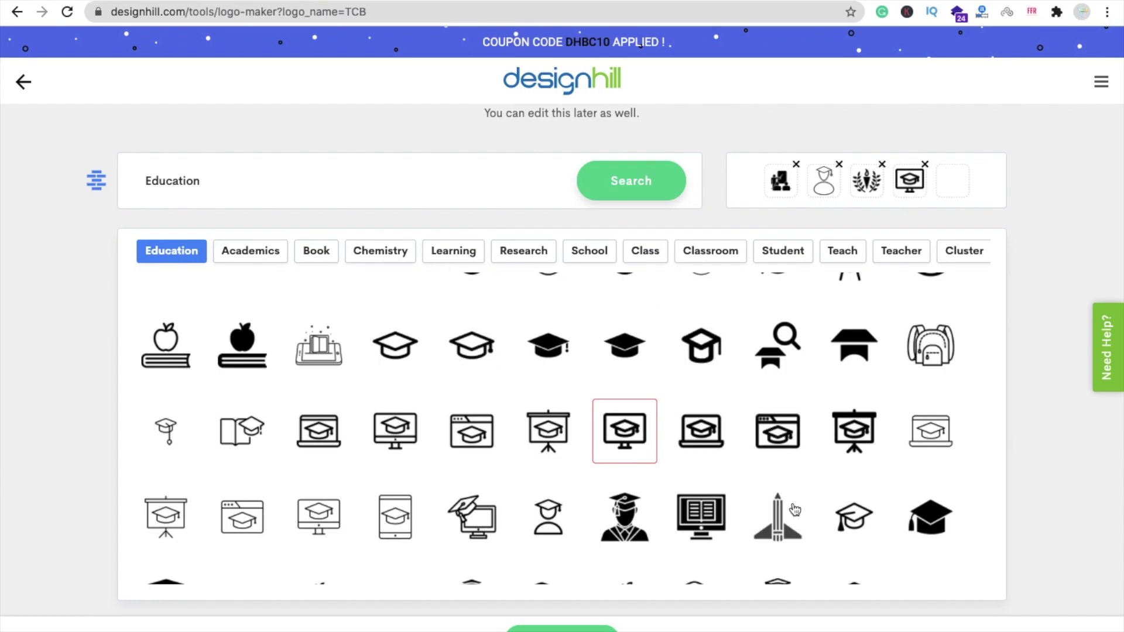
left_click(781, 522)
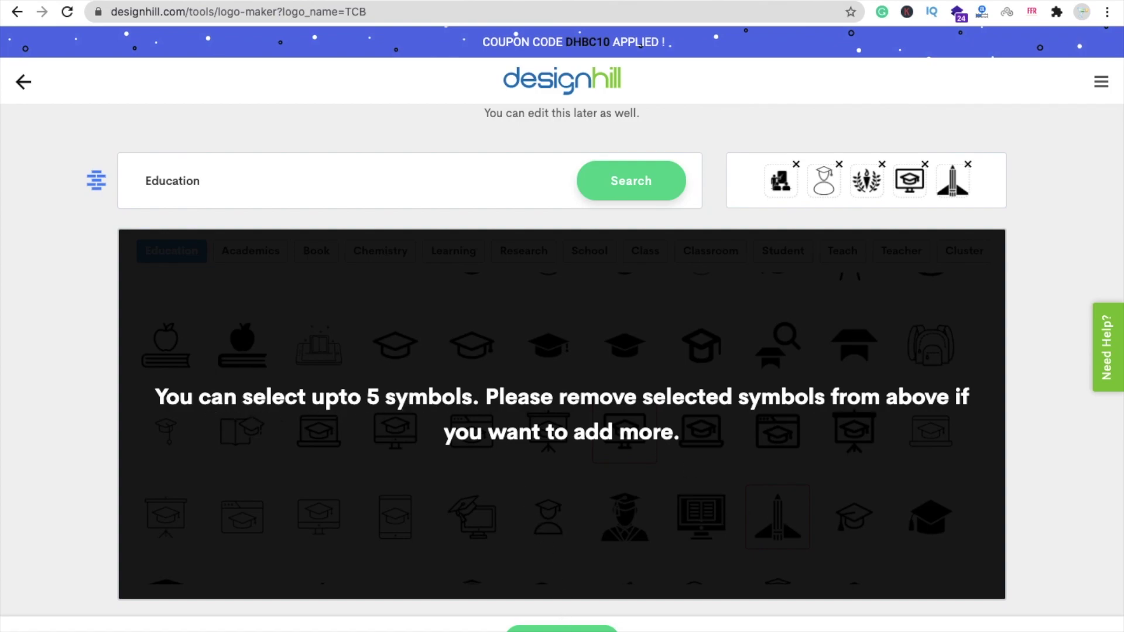
left_click(562, 629)
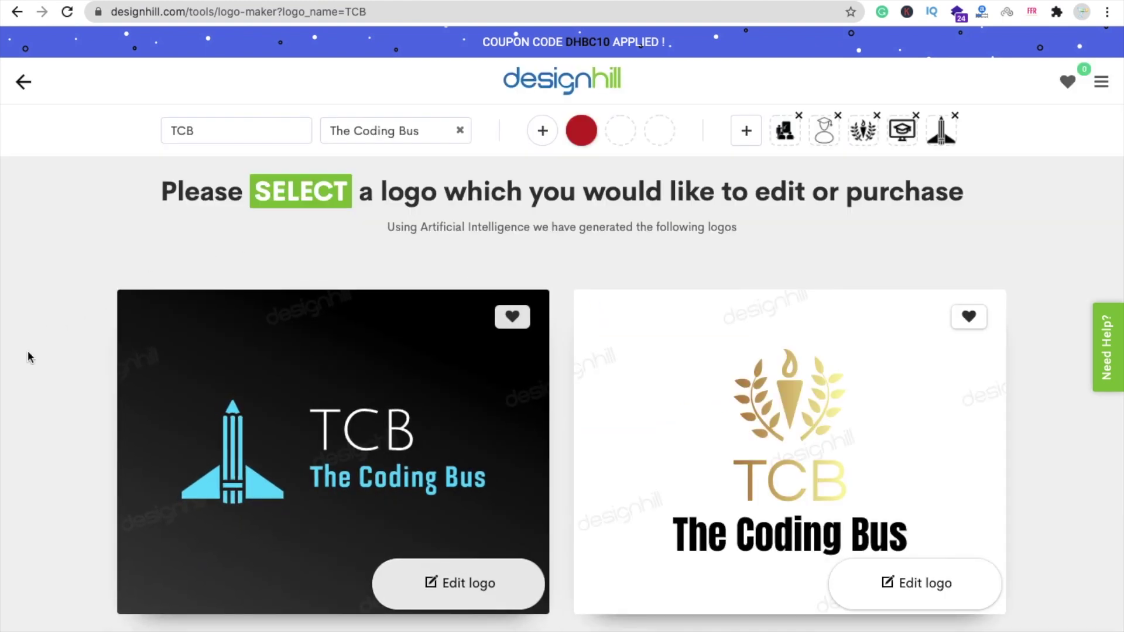
Step: Browse the generated logos and favourite the brown TCB design
scroll(27, 351, "down", 2)
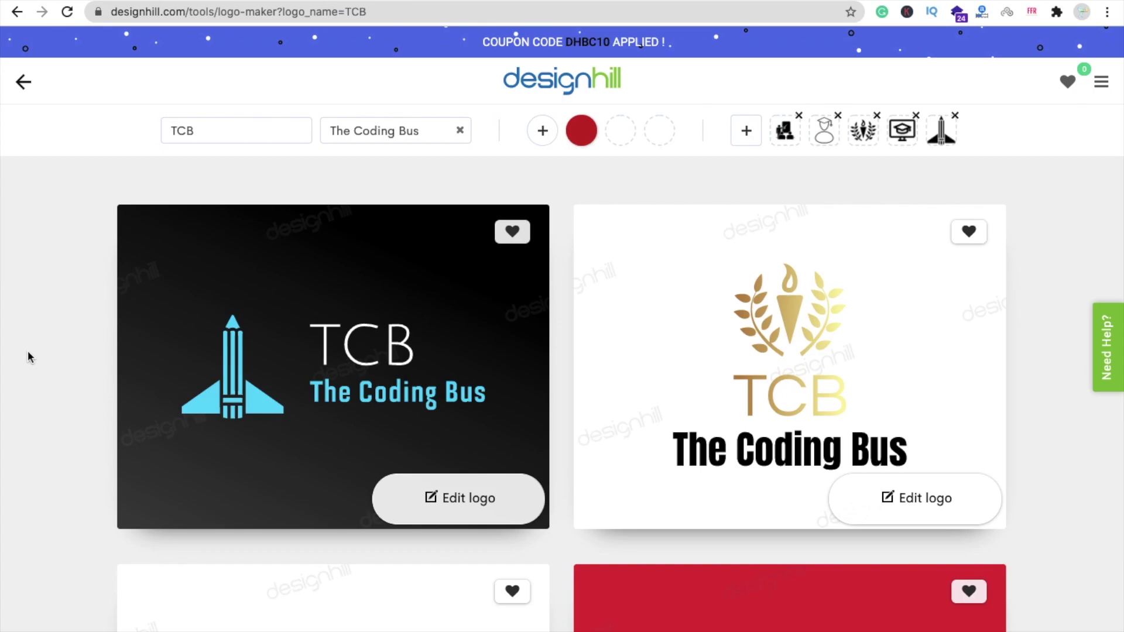
scroll(29, 358, "down", 1)
scroll(433, 359, "down", 3)
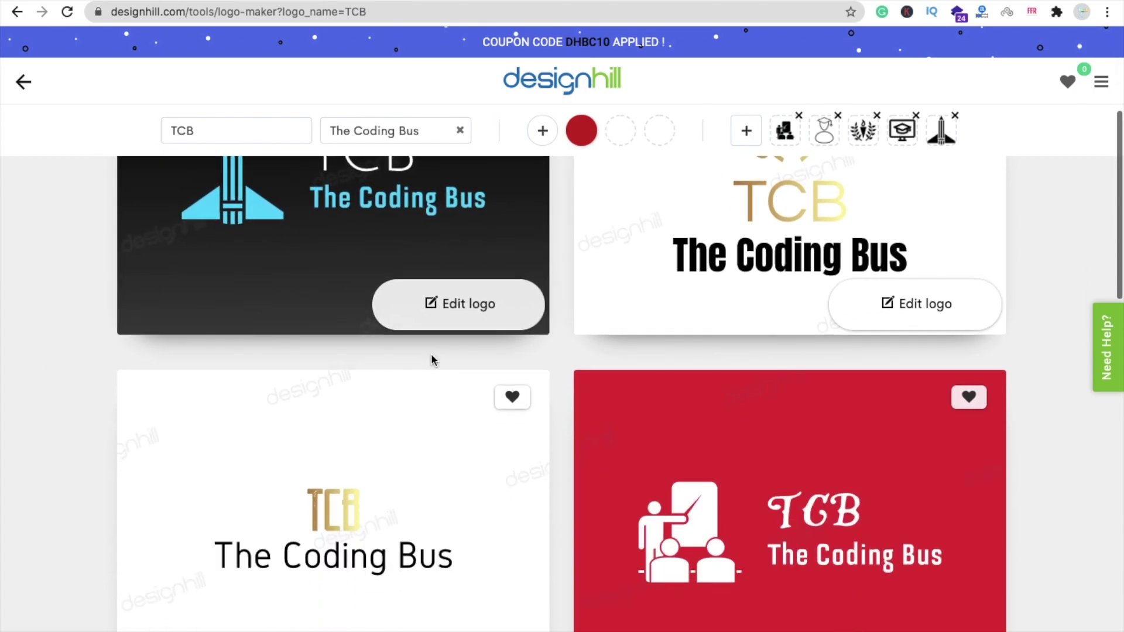
scroll(433, 359, "down", 4)
scroll(433, 360, "down", 3)
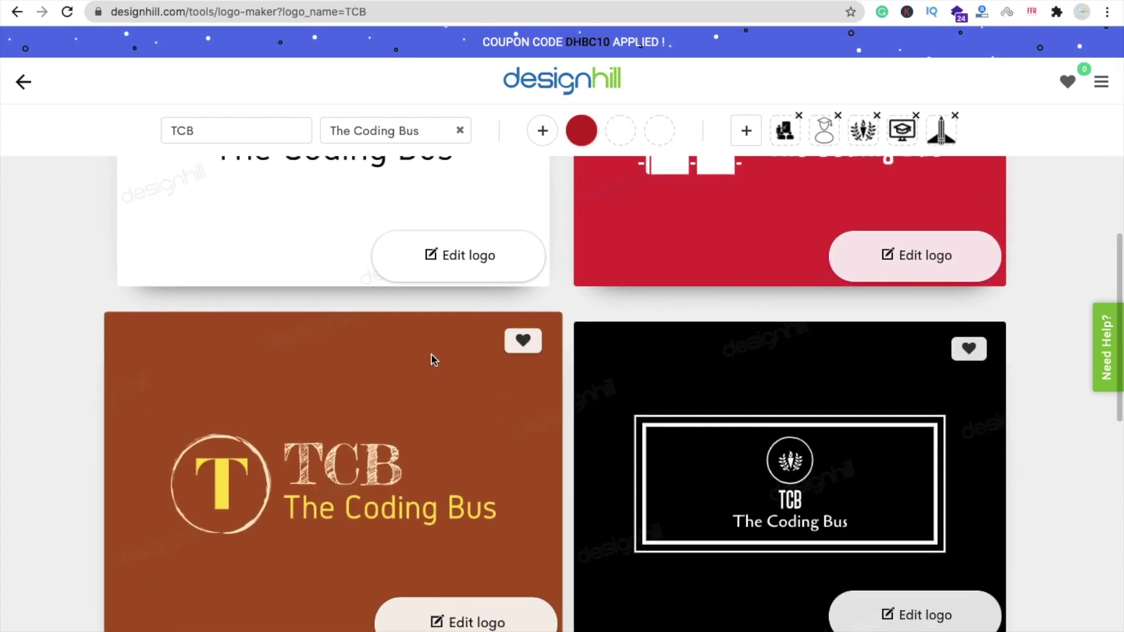
scroll(433, 360, "down", 3)
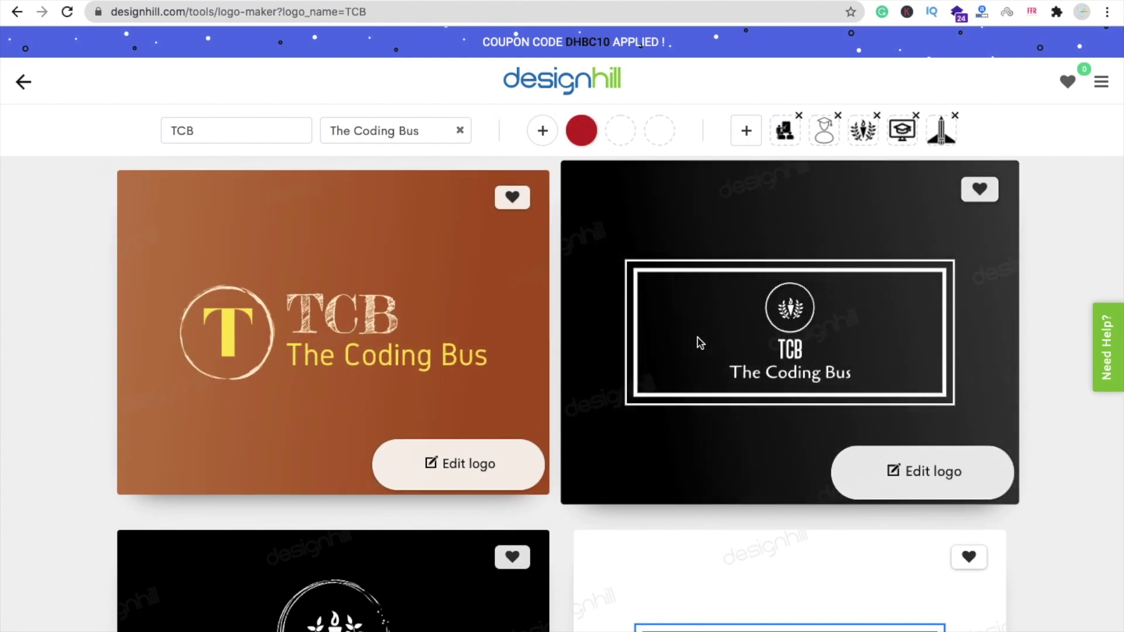
scroll(542, 318, "down", 1)
scroll(538, 339, "up", 1)
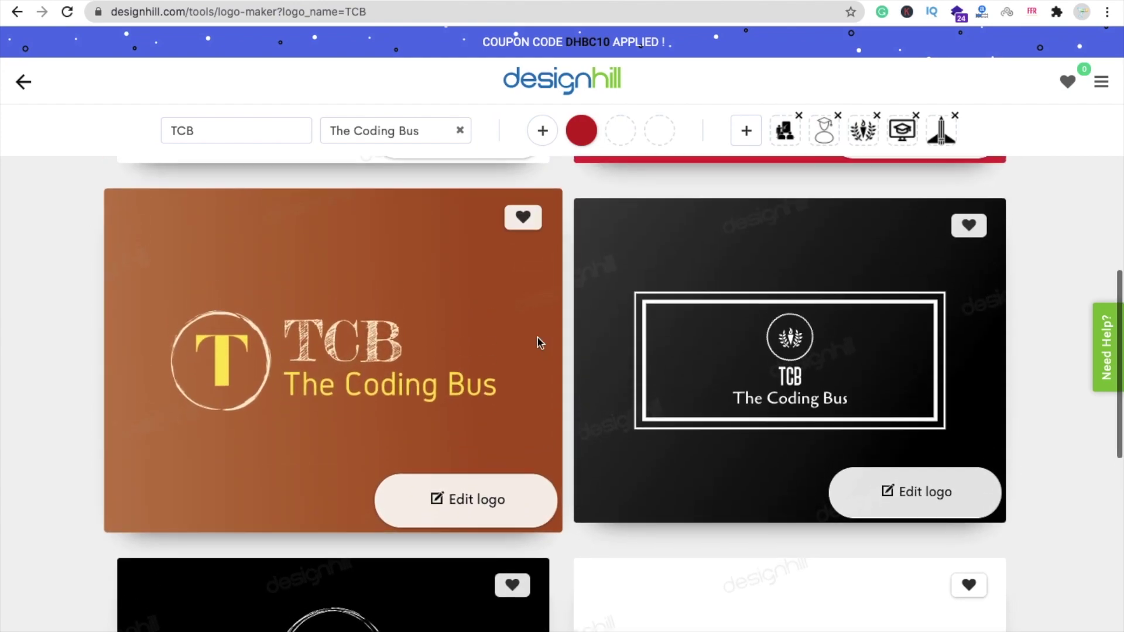
scroll(557, 316, "up", 2)
scroll(556, 316, "down", 2)
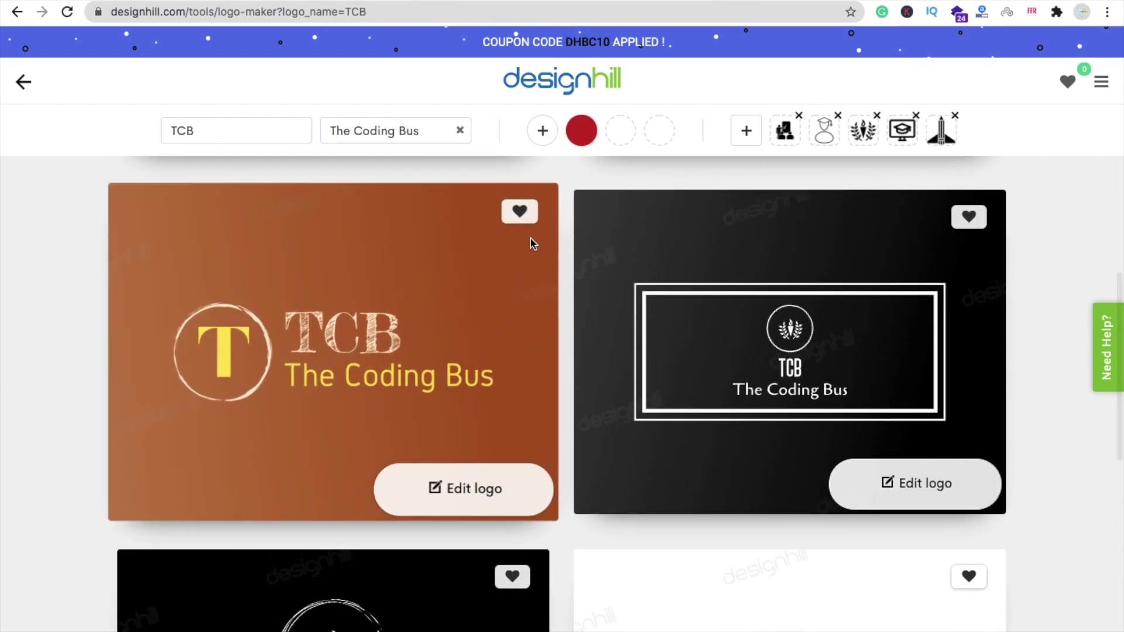
left_click(518, 210)
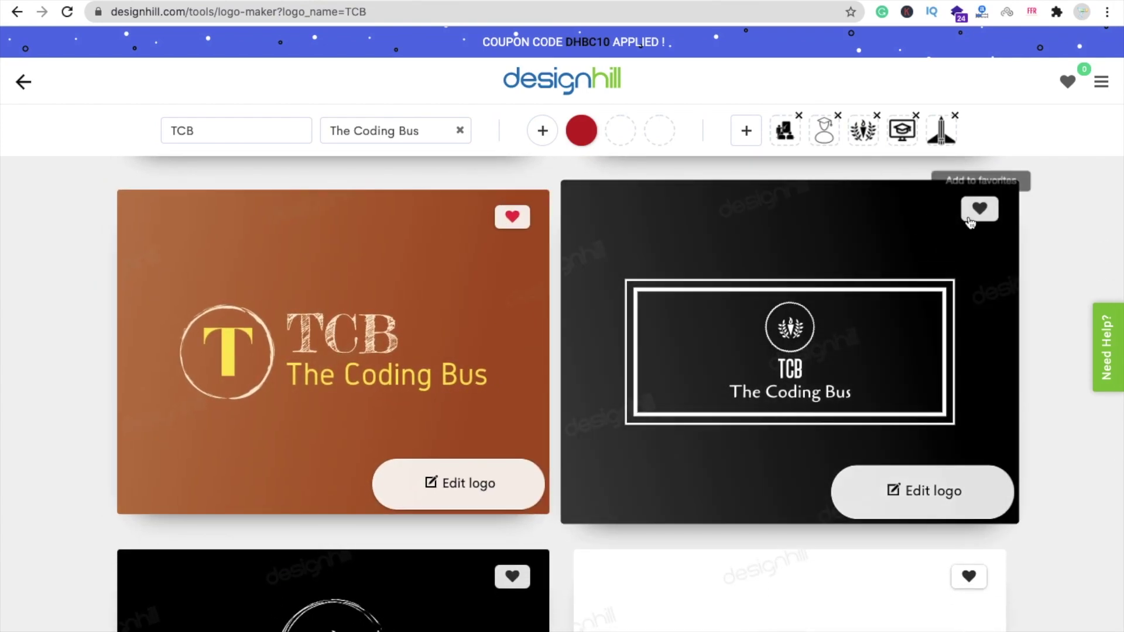
Step: Load more logos and open the black framed TCB design in the editor
scroll(557, 385, "down", 10)
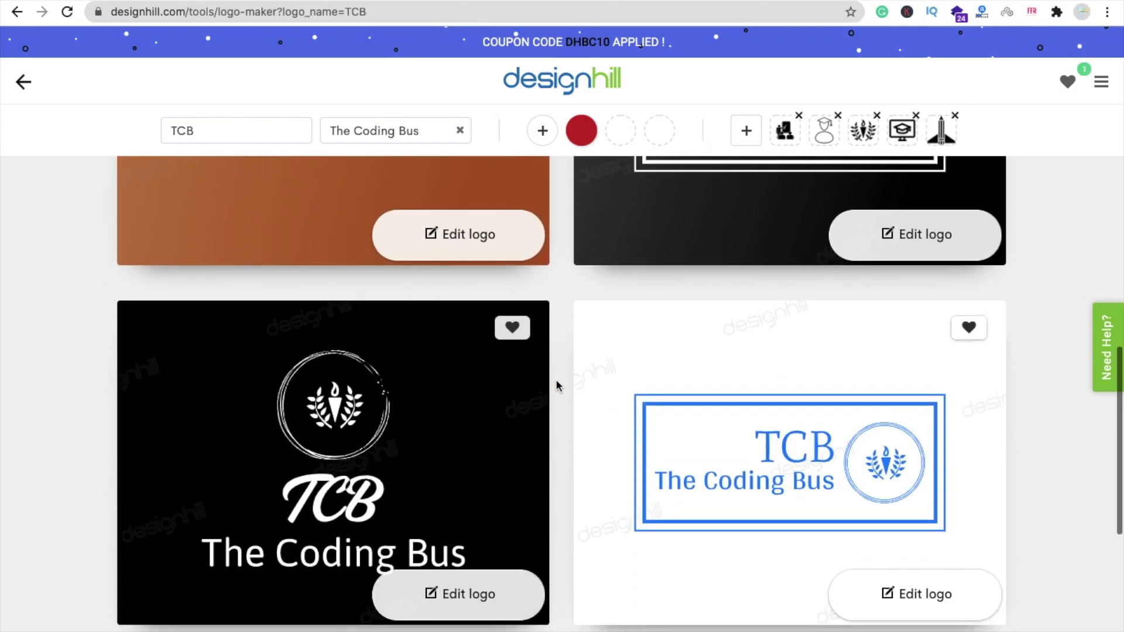
scroll(558, 385, "down", 1)
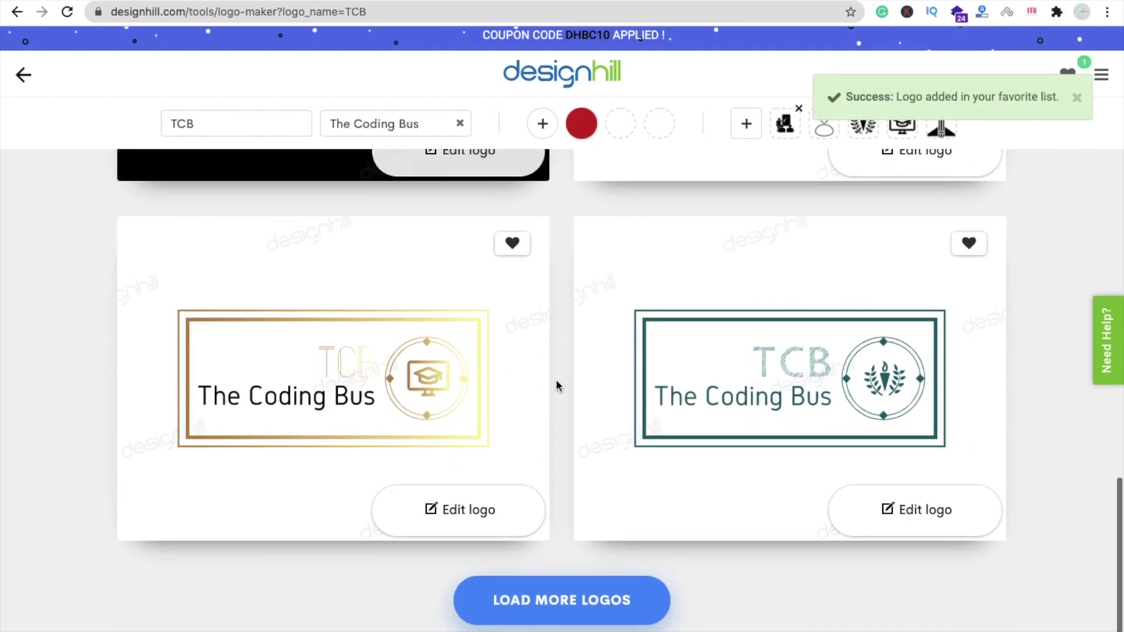
left_click(608, 608)
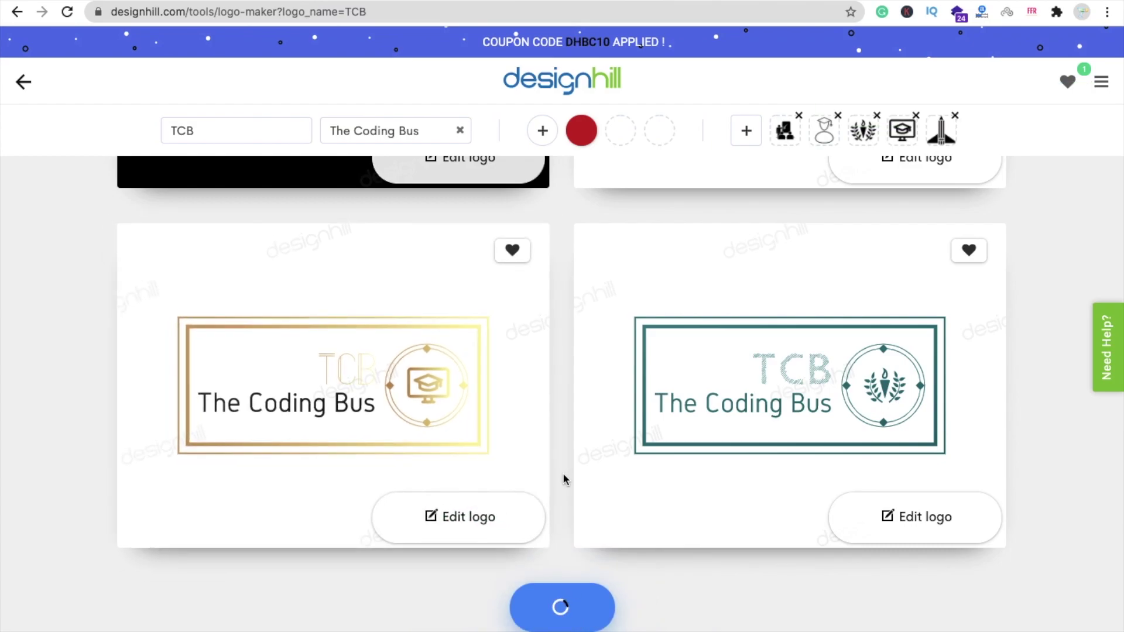
scroll(563, 472, "down", 15)
scroll(564, 473, "down", 15)
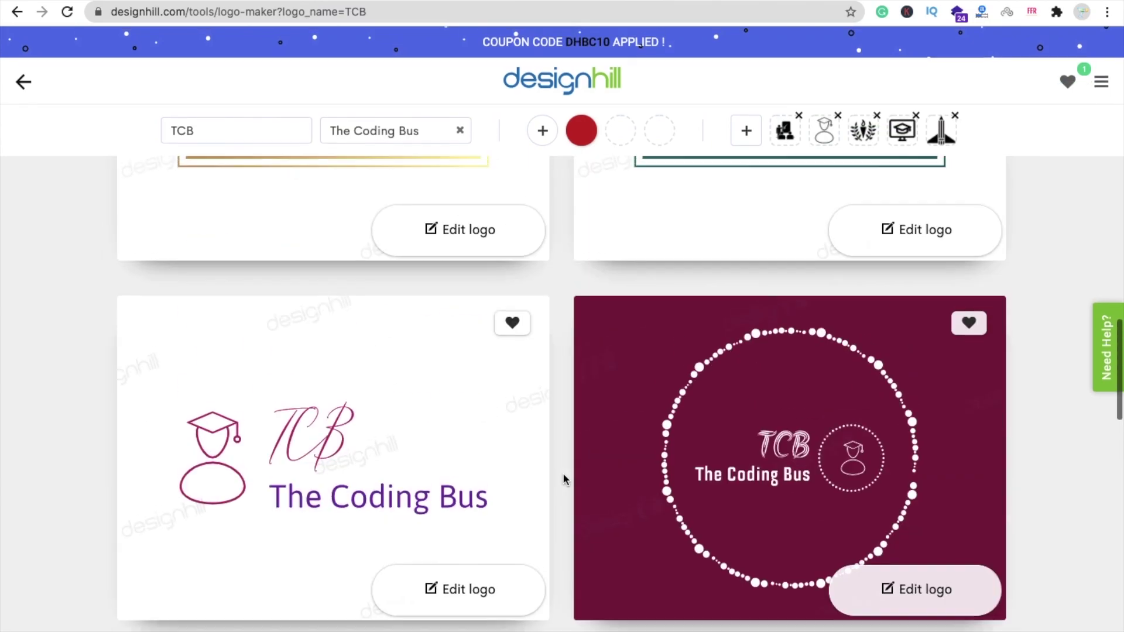
scroll(563, 472, "down", 10)
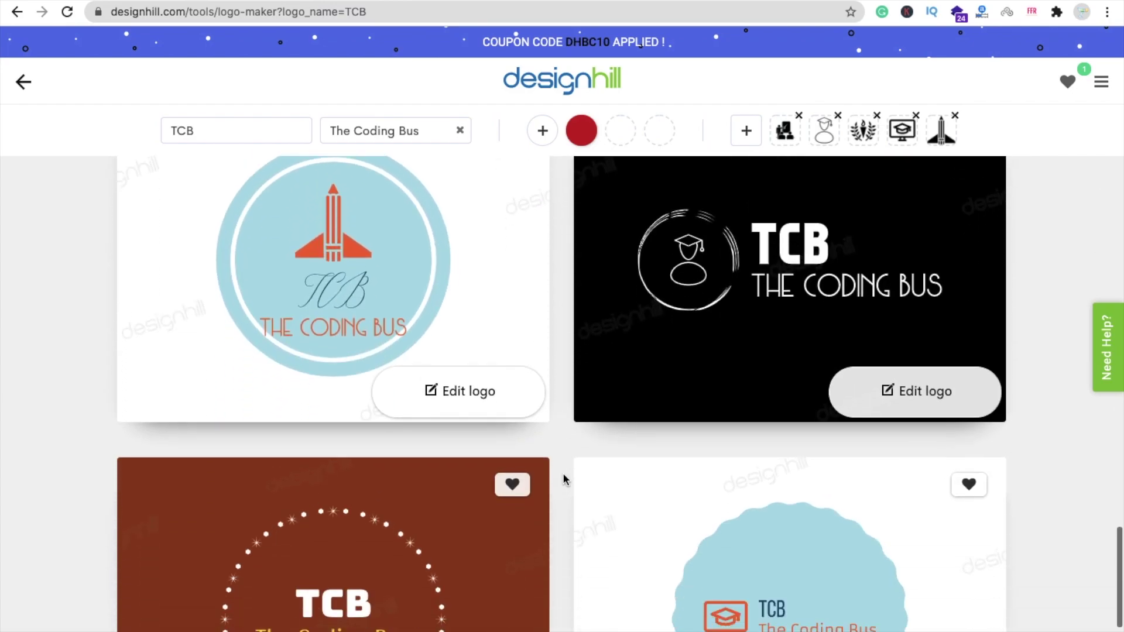
scroll(563, 472, "up", 20)
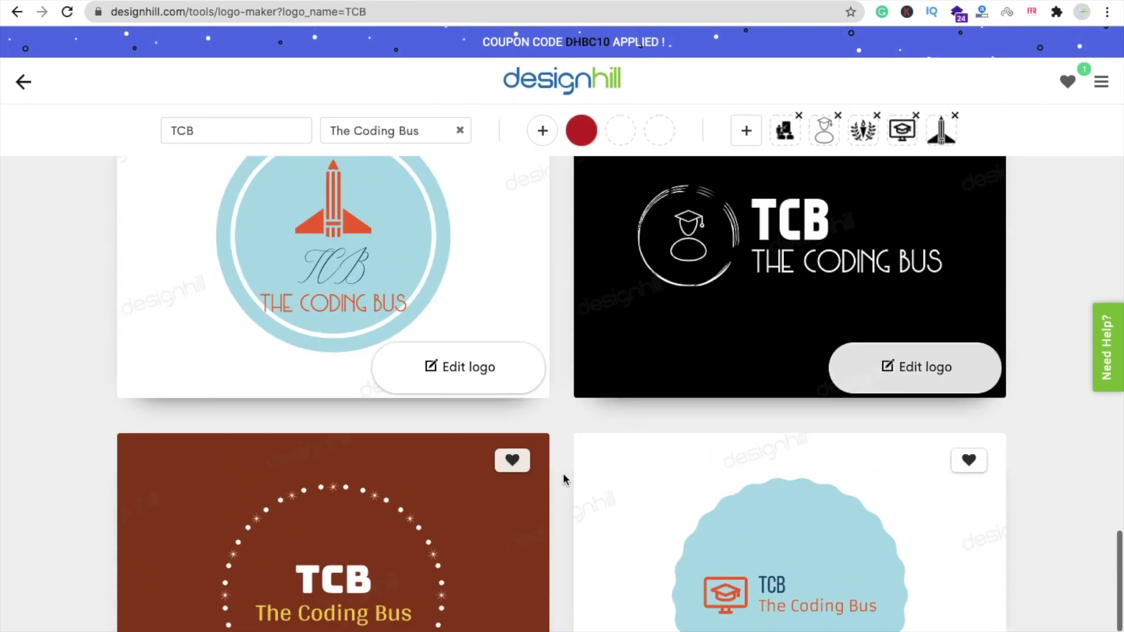
scroll(563, 472, "up", 20)
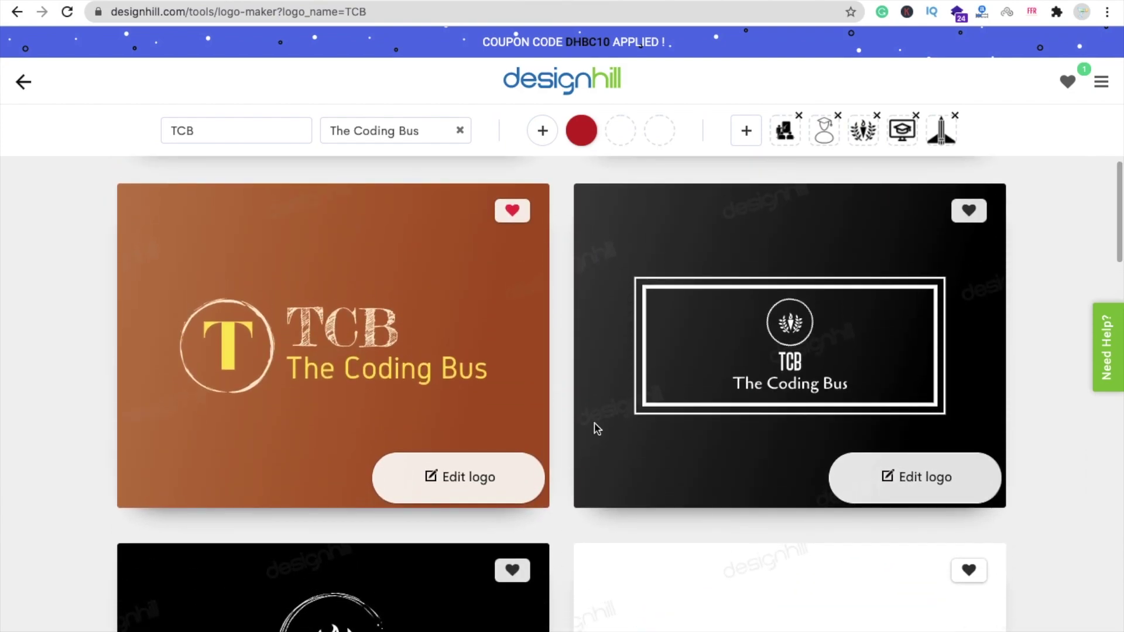
scroll(578, 371, "up", 1)
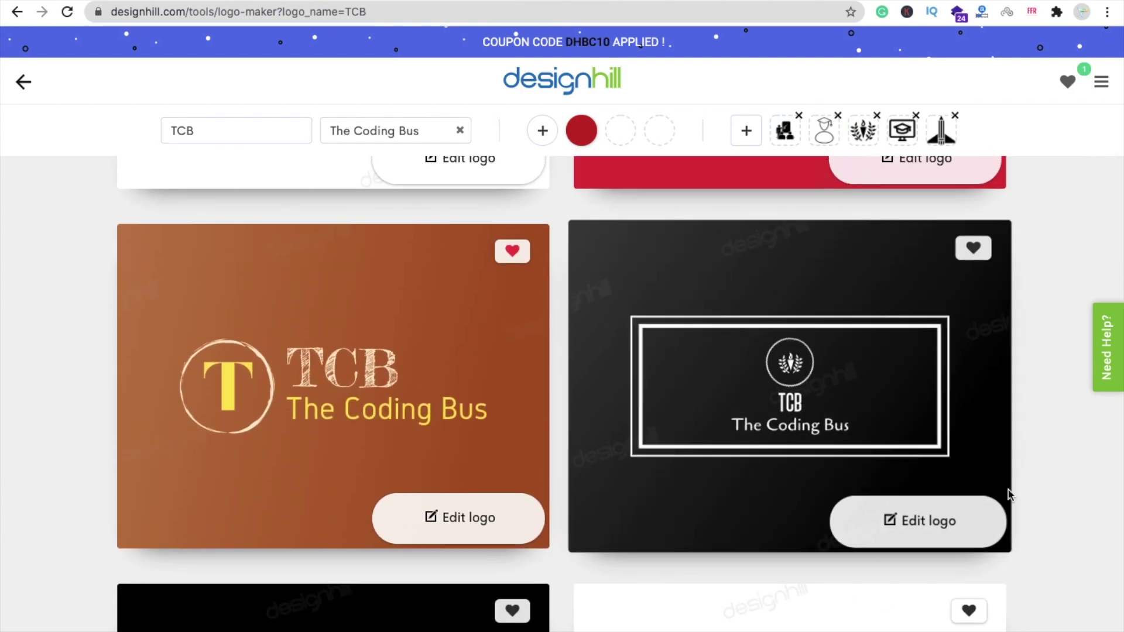
left_click(920, 527)
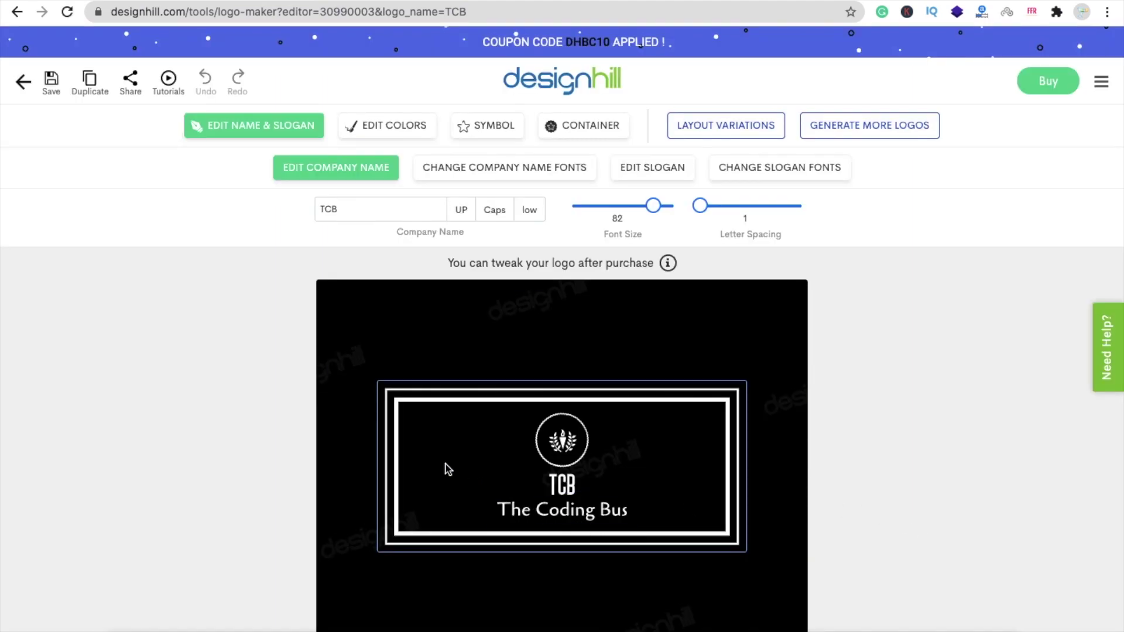
Step: Open the name and slogan options and retype the company name as 'The Coding Bus'
scroll(586, 427, "down", 1)
scroll(585, 428, "down", 1)
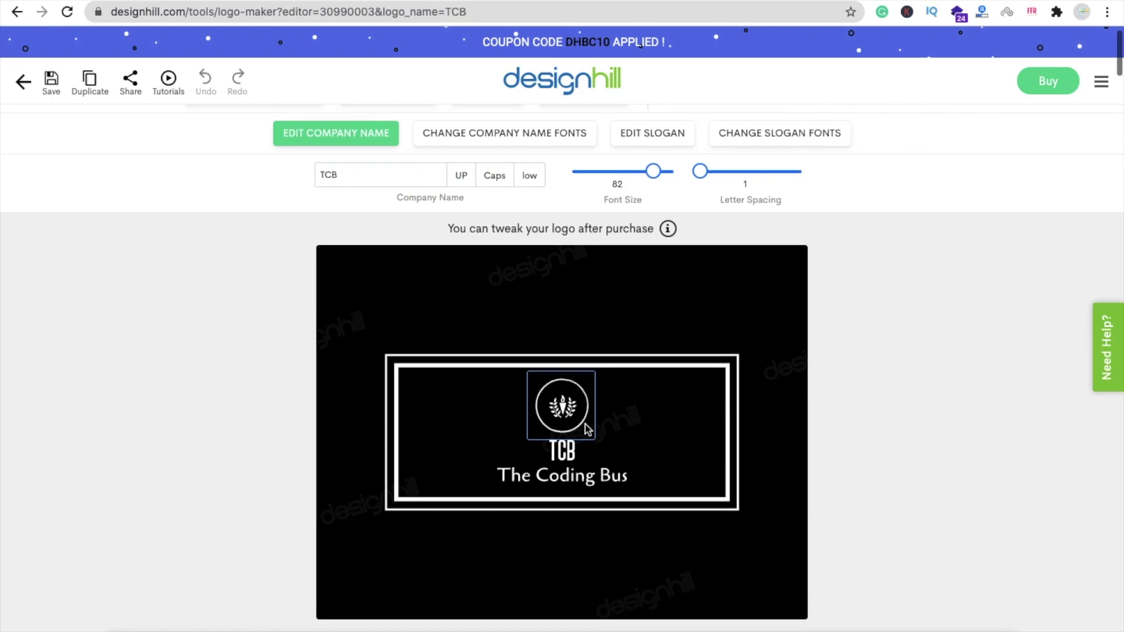
left_click(464, 368)
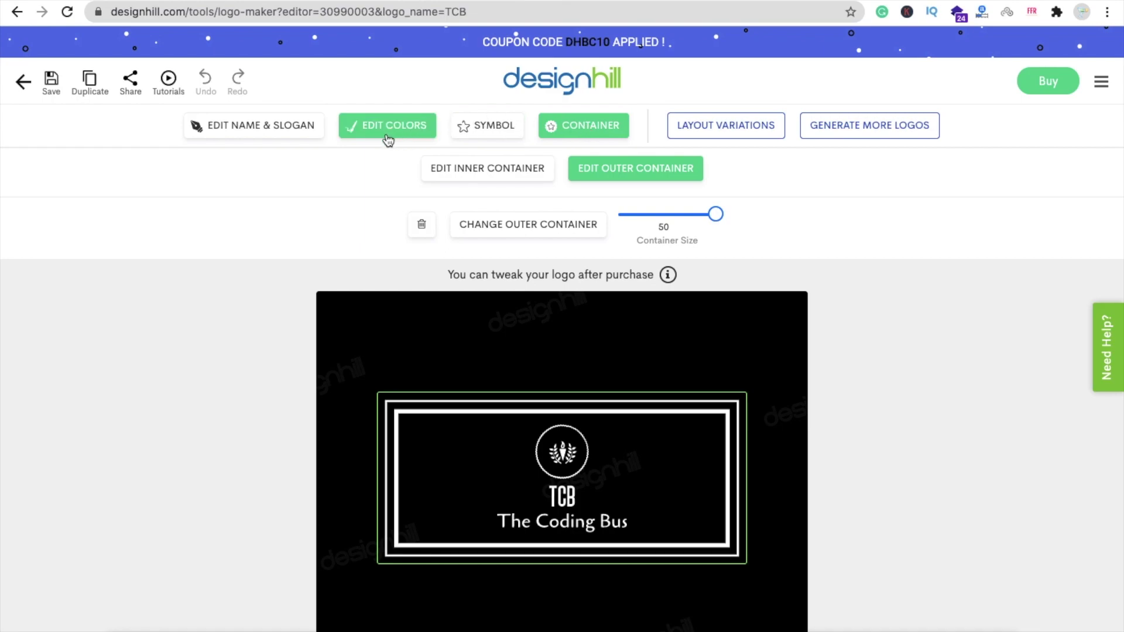
left_click(271, 132)
left_click(604, 510)
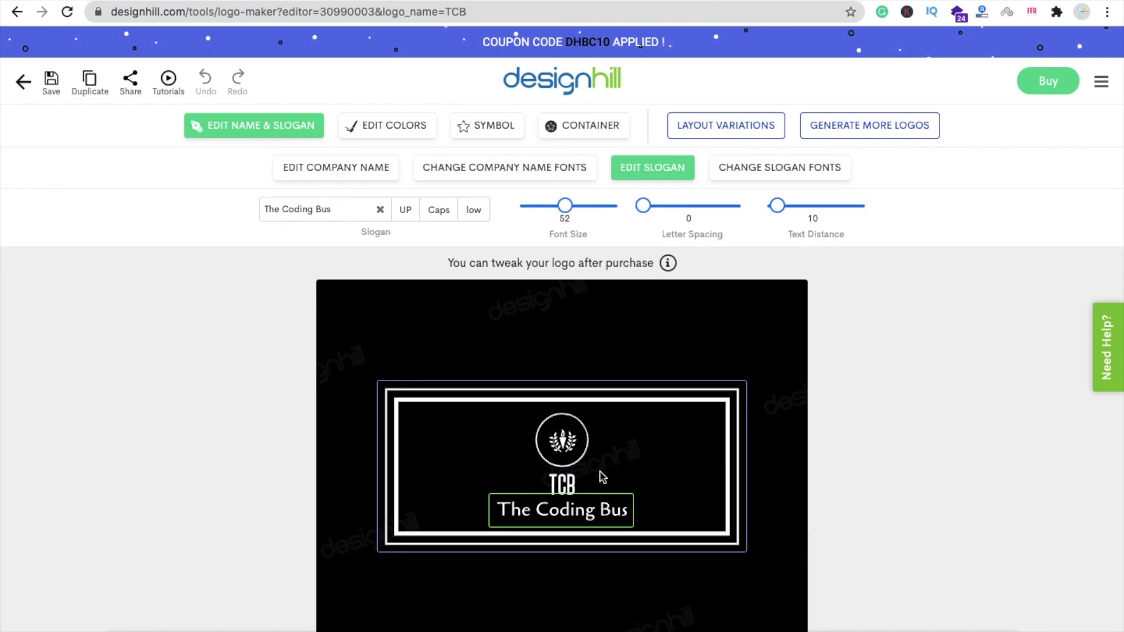
left_click(564, 487)
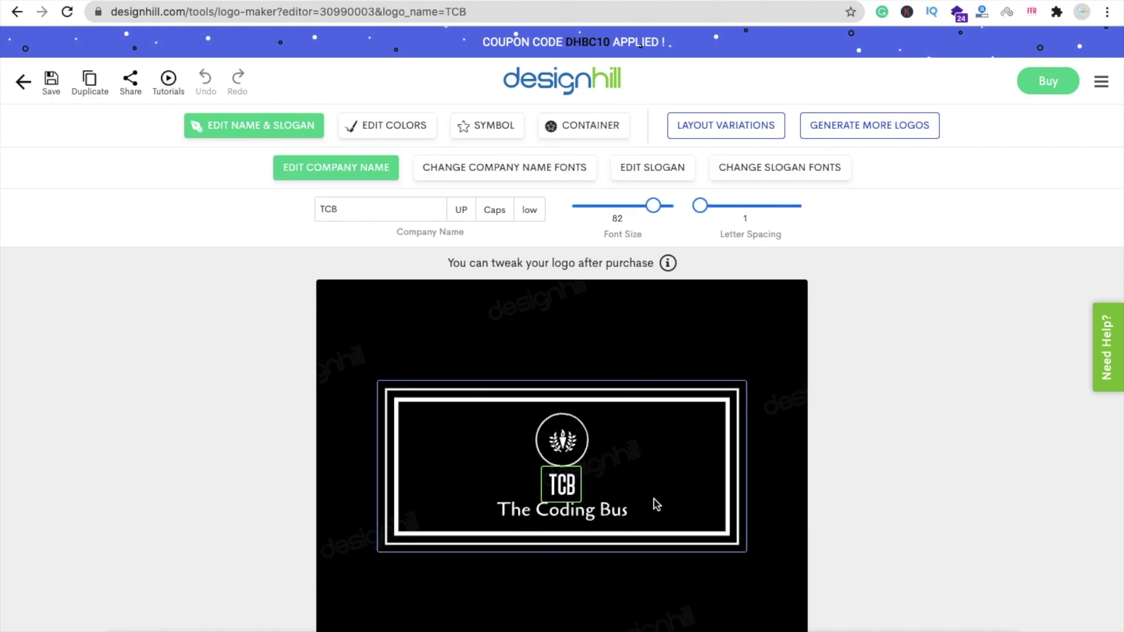
double_click(340, 209)
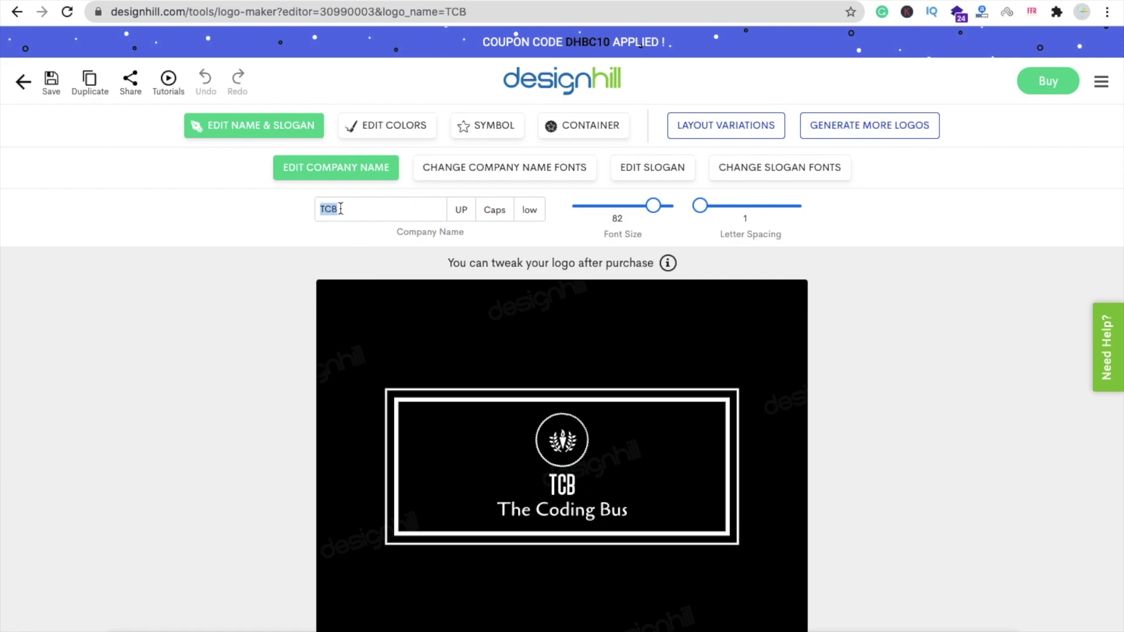
type("The Coding Bus")
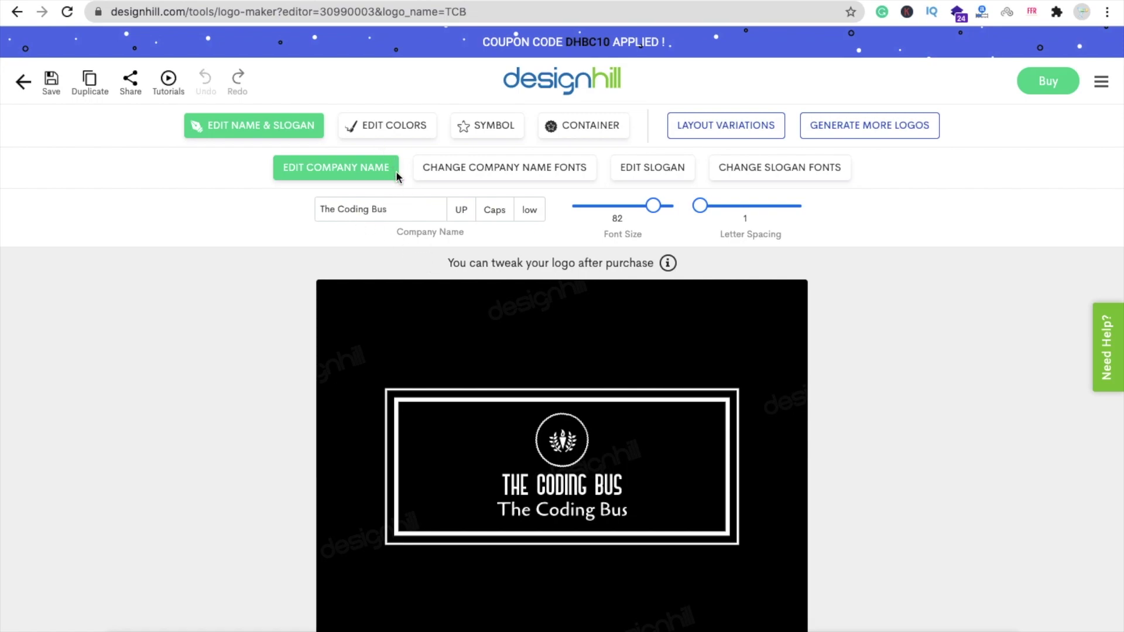
Step: Retype the slogan, first as TCB, then back to 'The Coding Bus'
left_click(589, 521)
triple_click(347, 212)
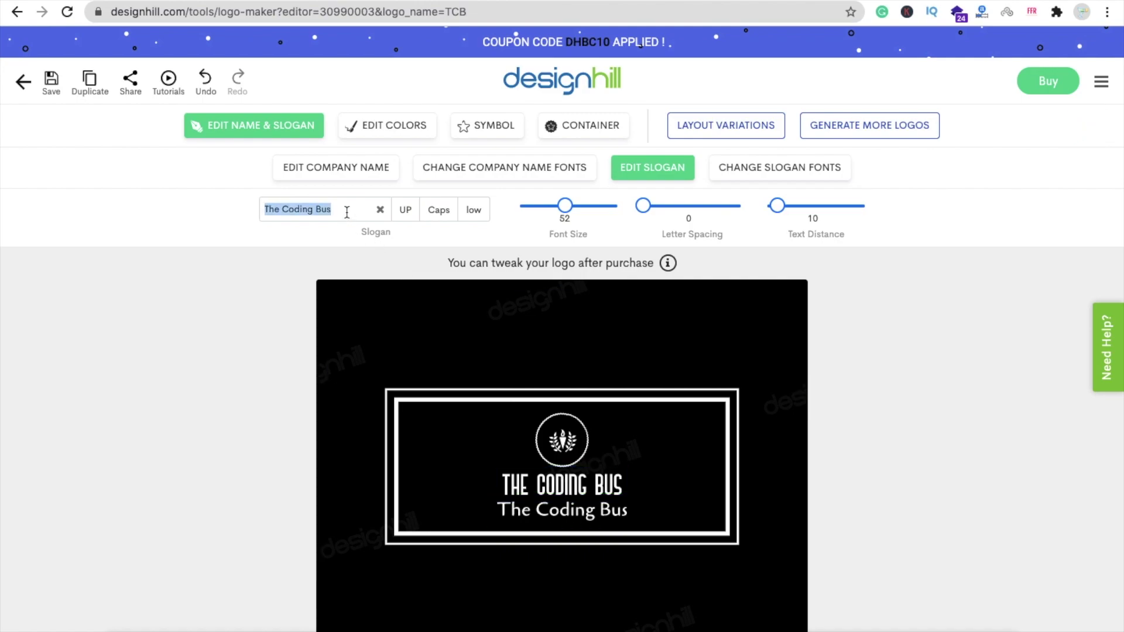
type("TCB")
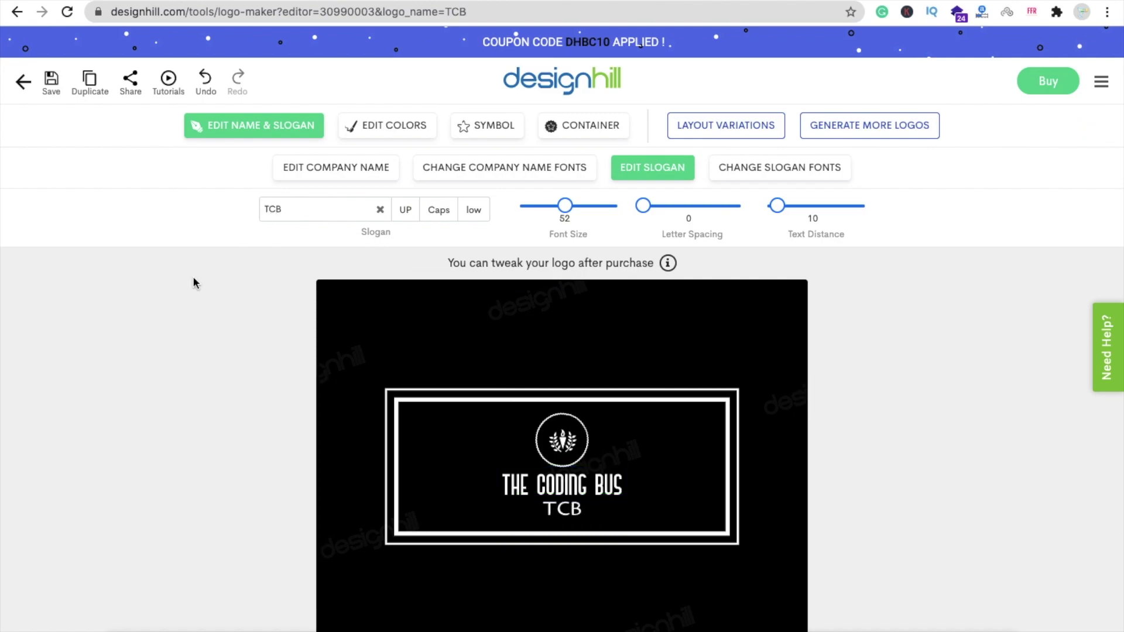
double_click(281, 209)
type("The Coding B")
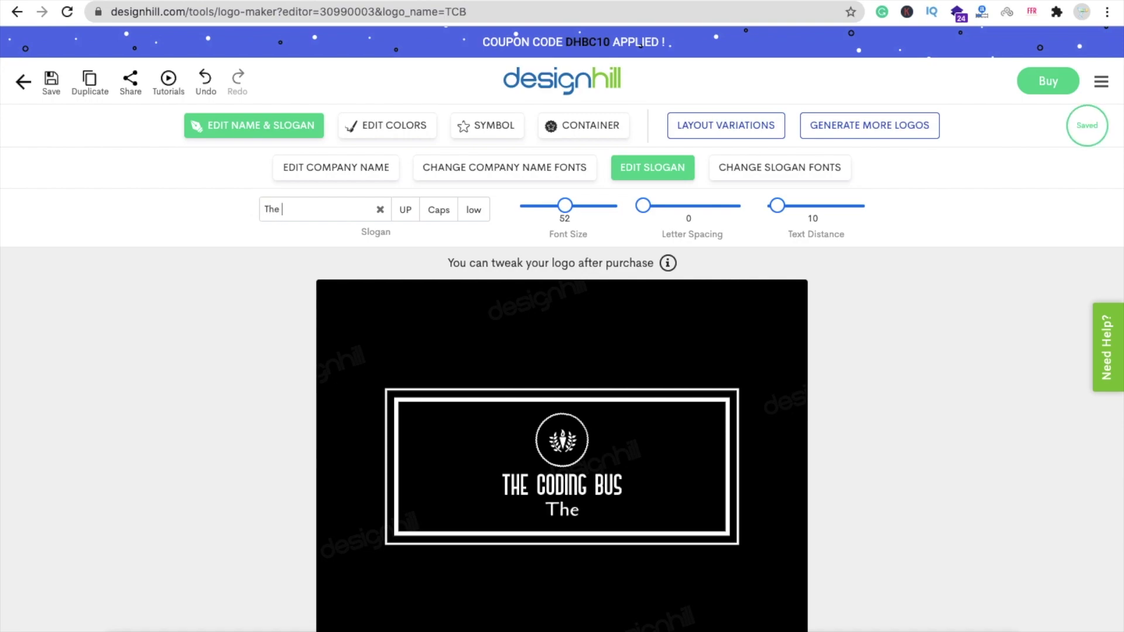
type("us")
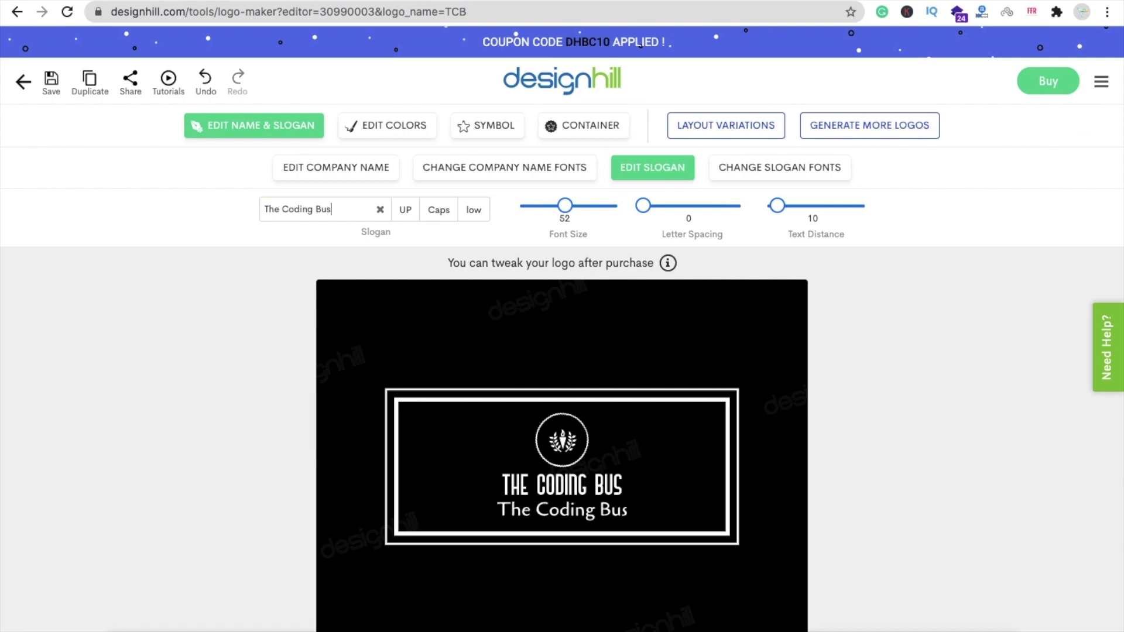
Step: Replace the company name text with TCB
left_click(345, 161)
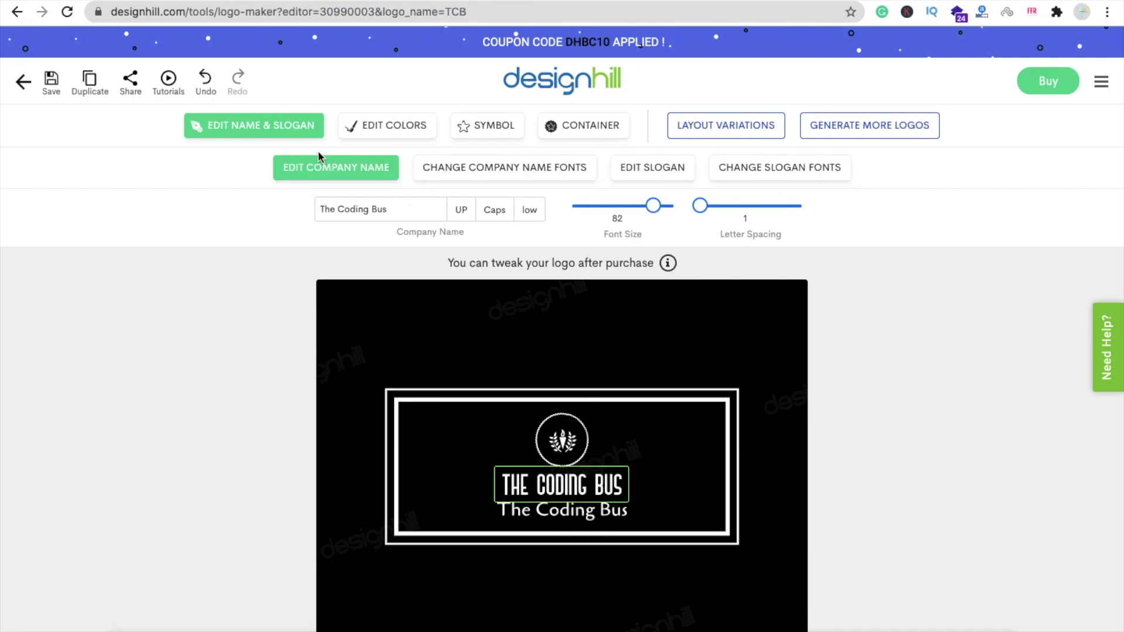
triple_click(354, 209)
type("TCB")
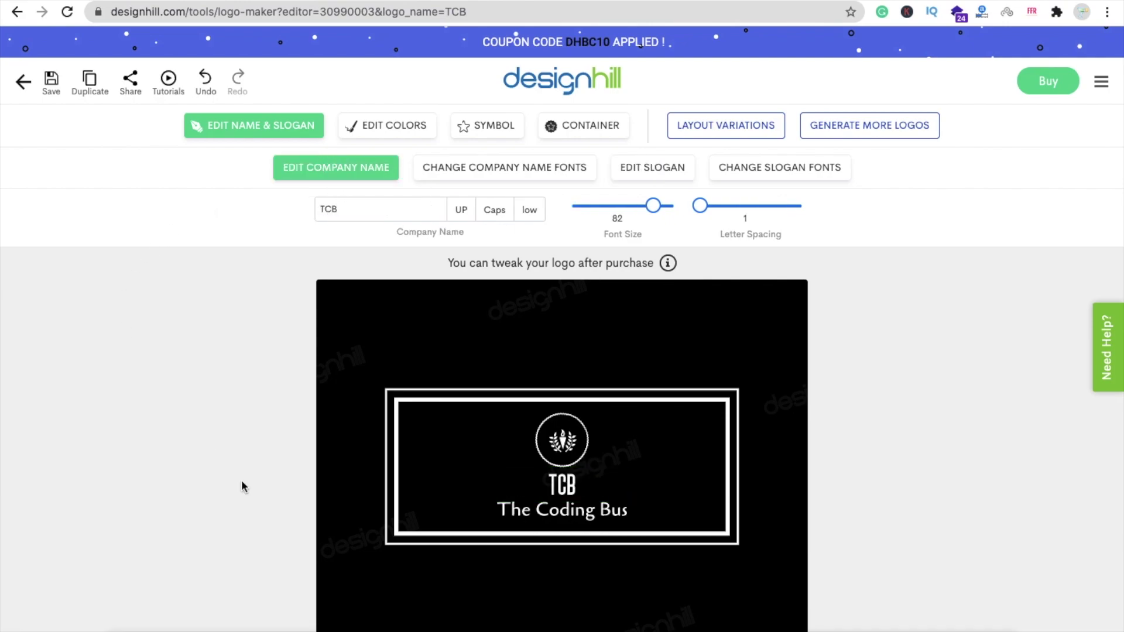
scroll(241, 482, "down", 6)
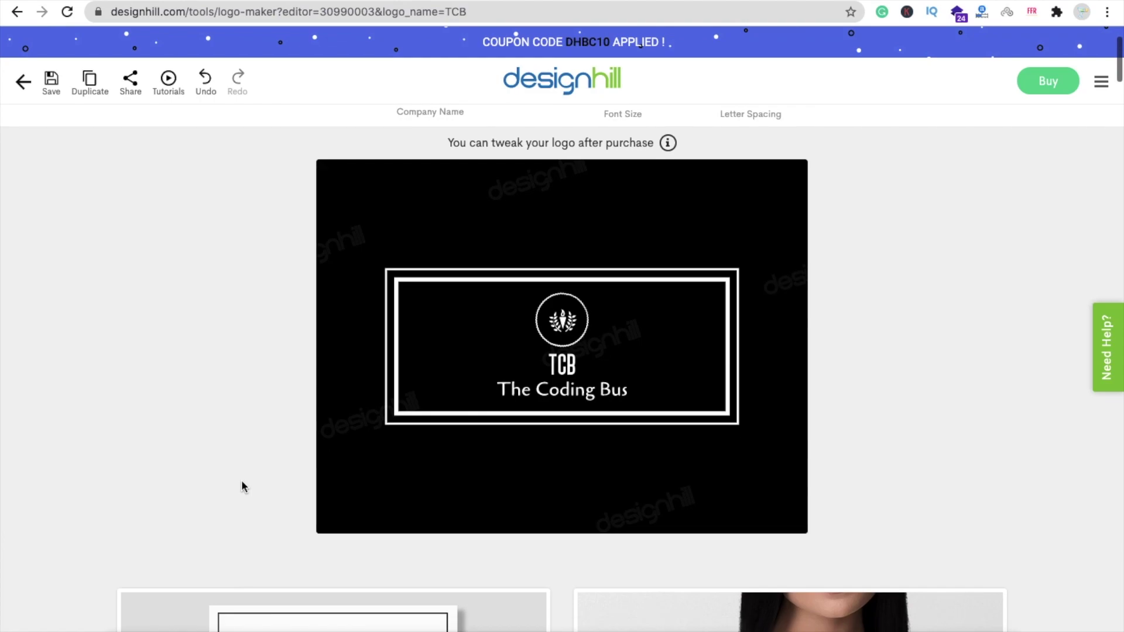
scroll(47, 311, "down", 2)
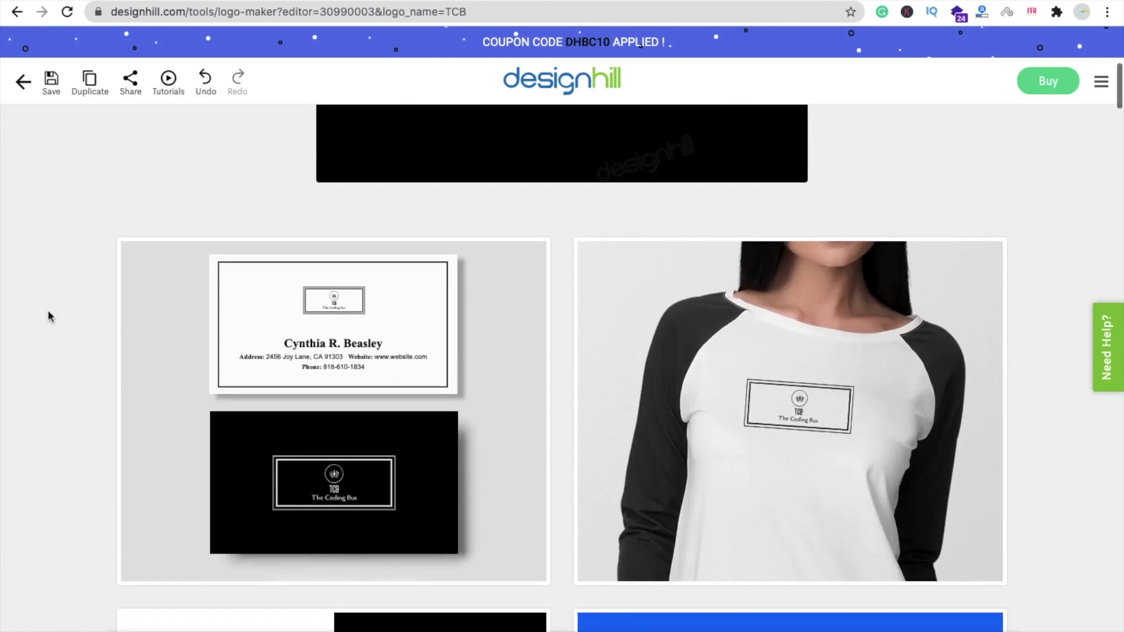
scroll(103, 365, "down", 1)
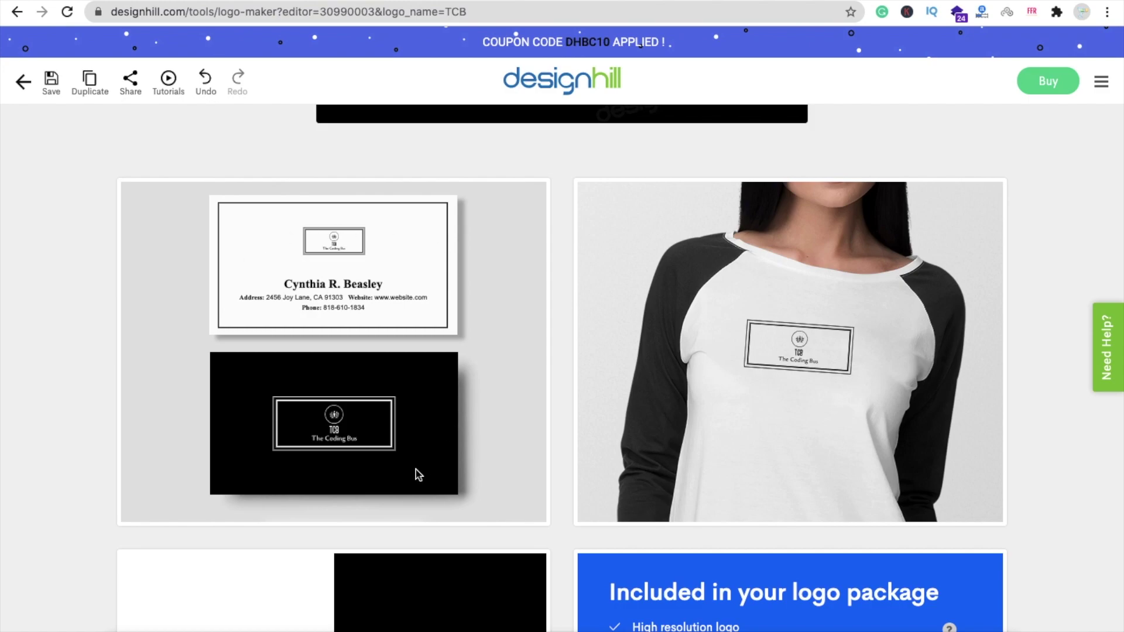
scroll(550, 443, "down", 10)
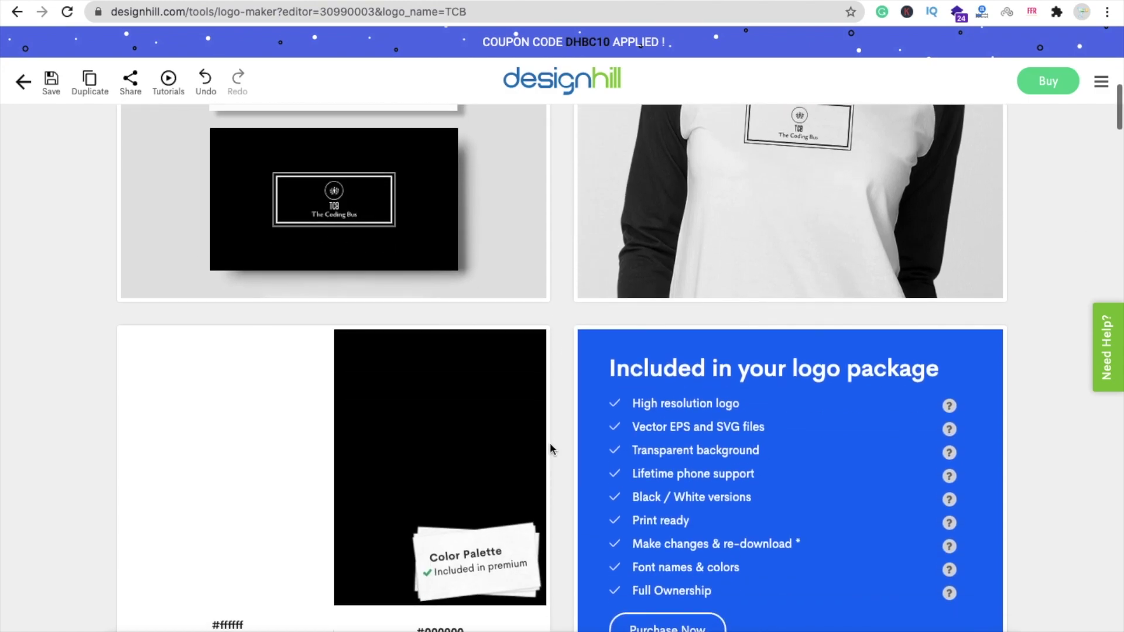
scroll(550, 445, "down", 2)
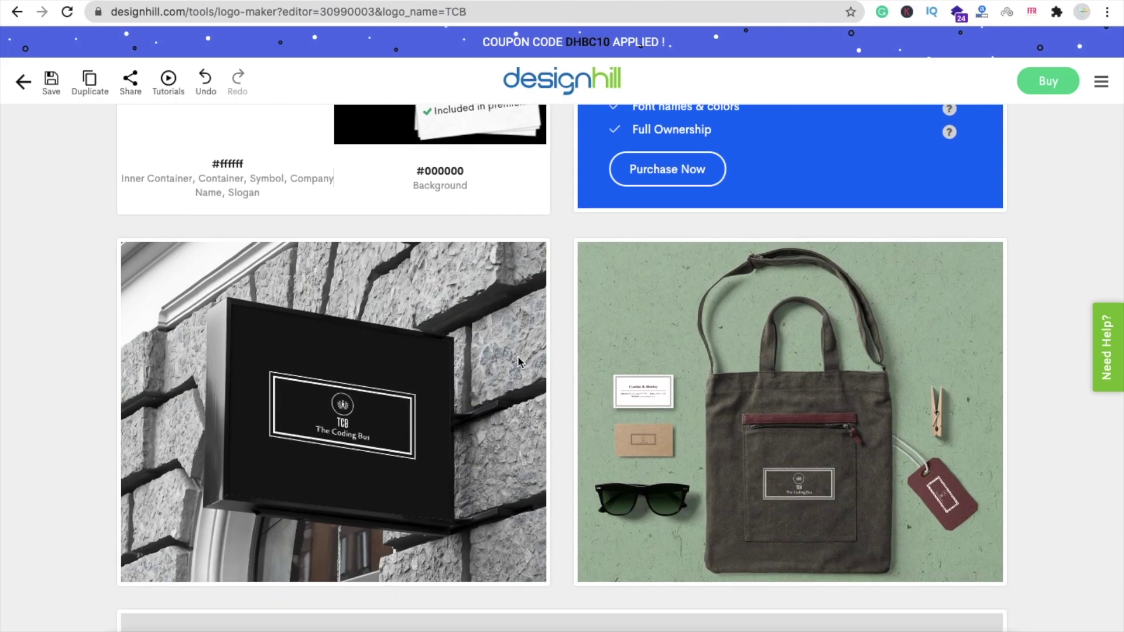
scroll(517, 356, "down", 2)
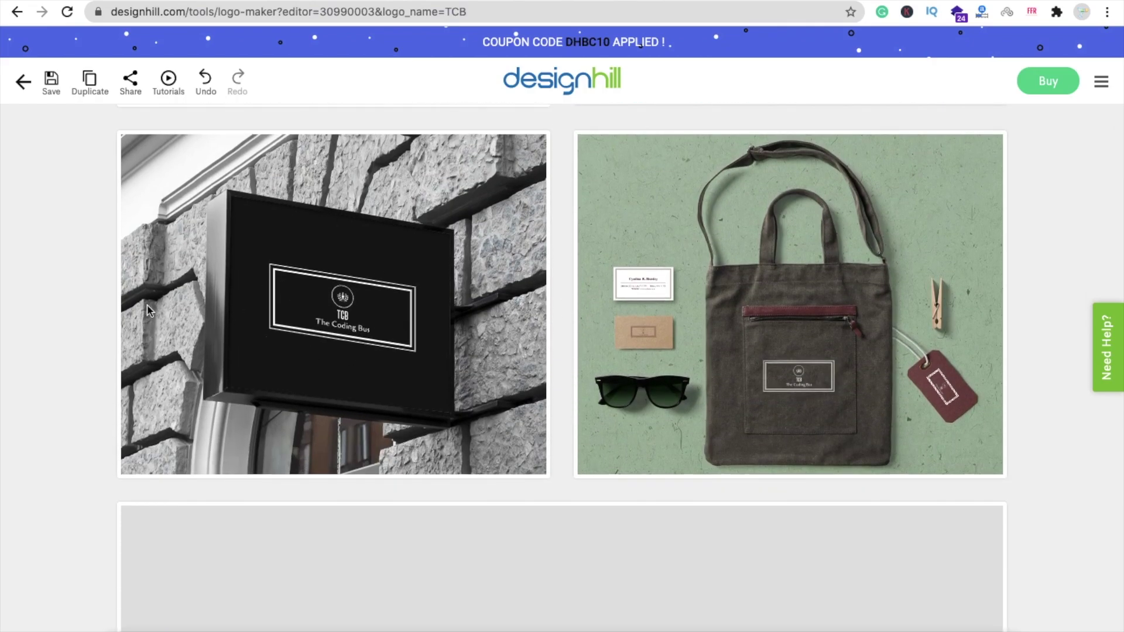
scroll(149, 309, "down", 4)
scroll(146, 305, "down", 5)
scroll(56, 355, "up", 1)
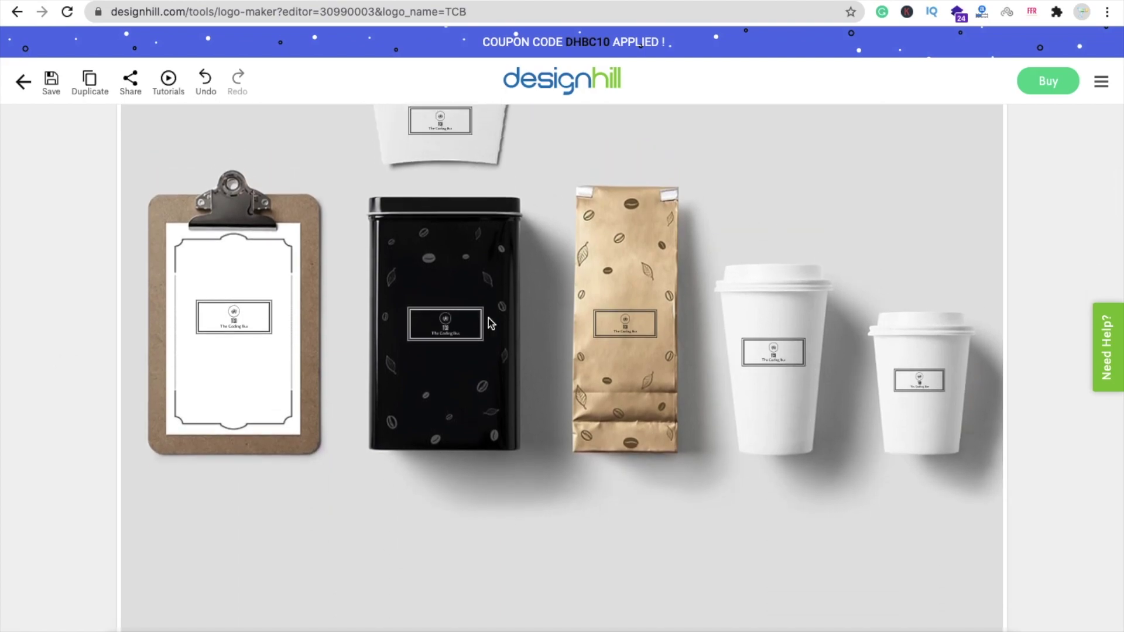
scroll(552, 456, "down", 8)
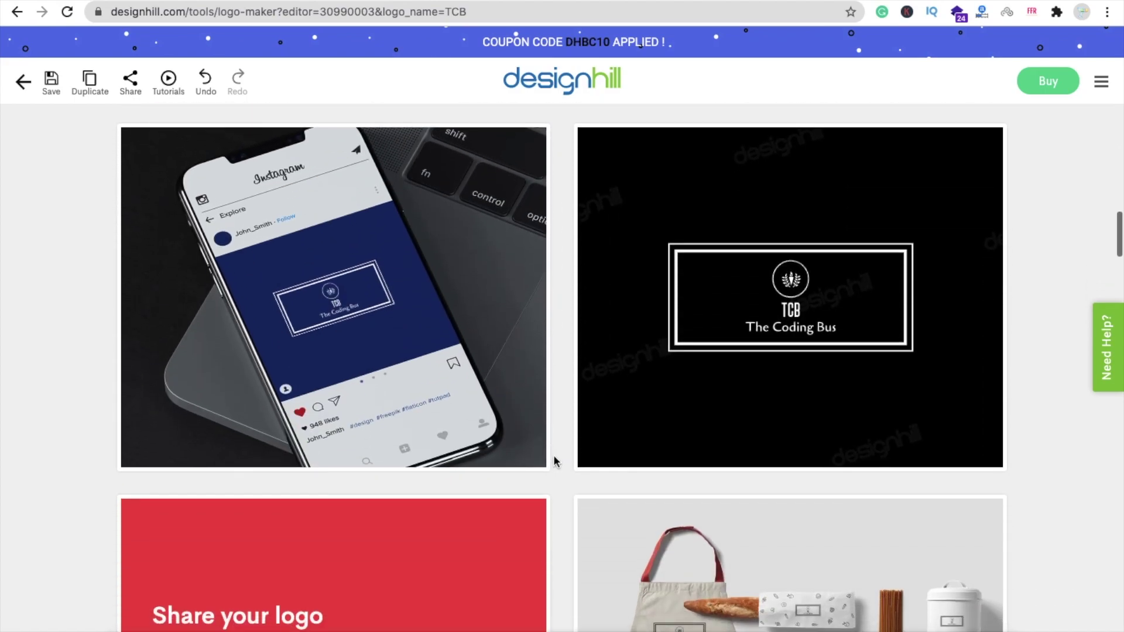
scroll(573, 489, "down", 8)
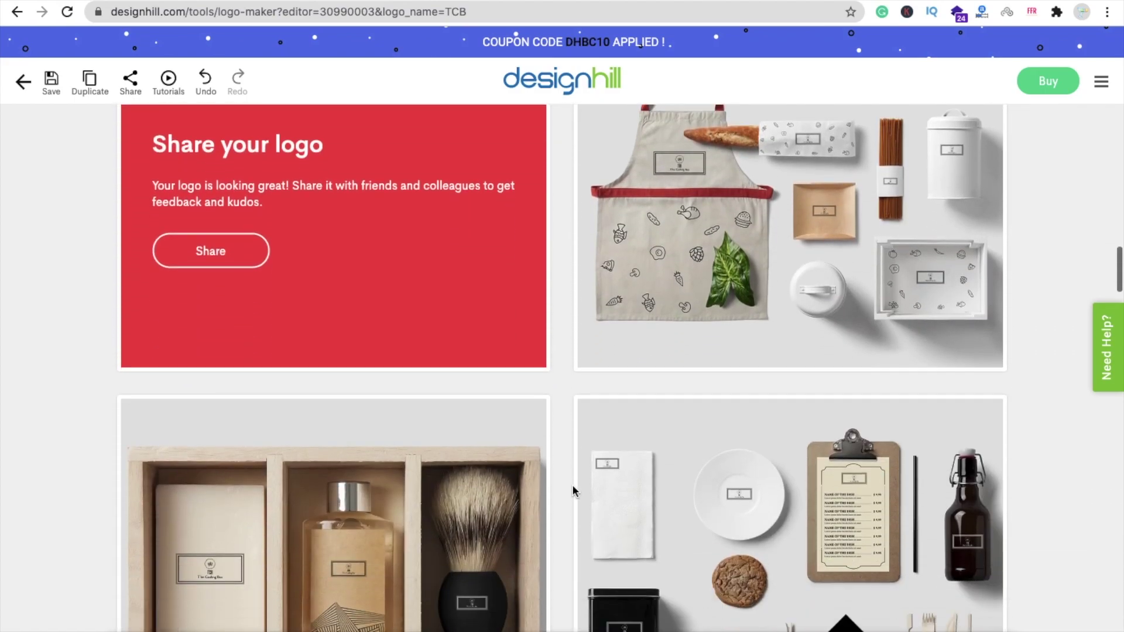
scroll(573, 487, "down", 6)
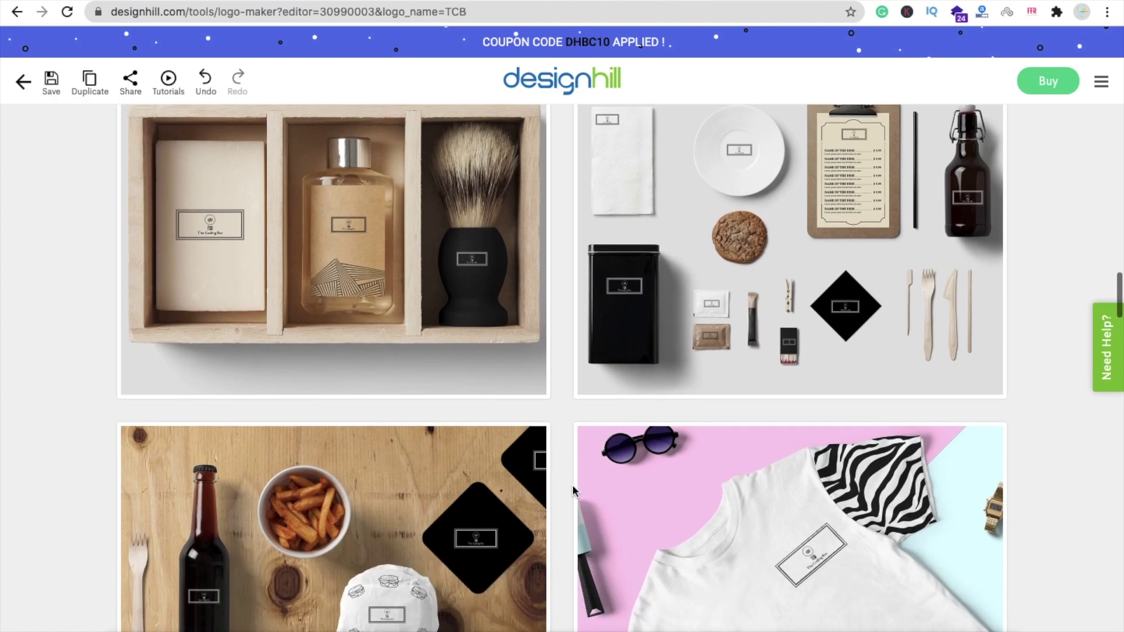
scroll(572, 487, "down", 10)
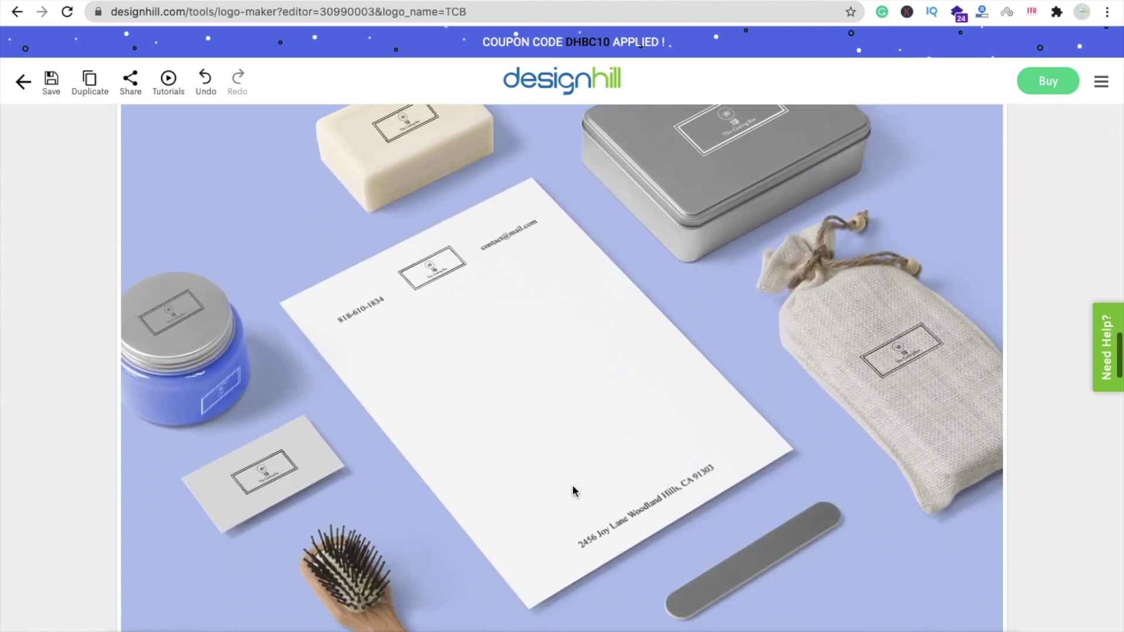
scroll(573, 491, "down", 3)
scroll(573, 491, "up", 7)
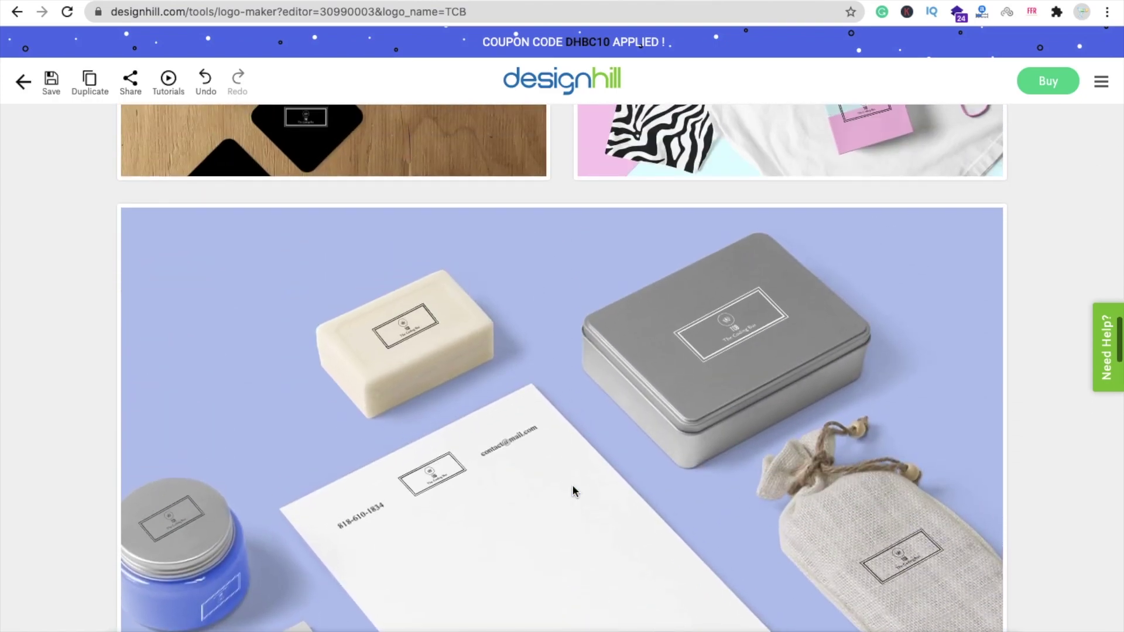
scroll(572, 488, "down", 20)
scroll(572, 491, "down", 15)
scroll(572, 490, "up", 7)
scroll(572, 491, "down", 15)
scroll(572, 491, "down", 8)
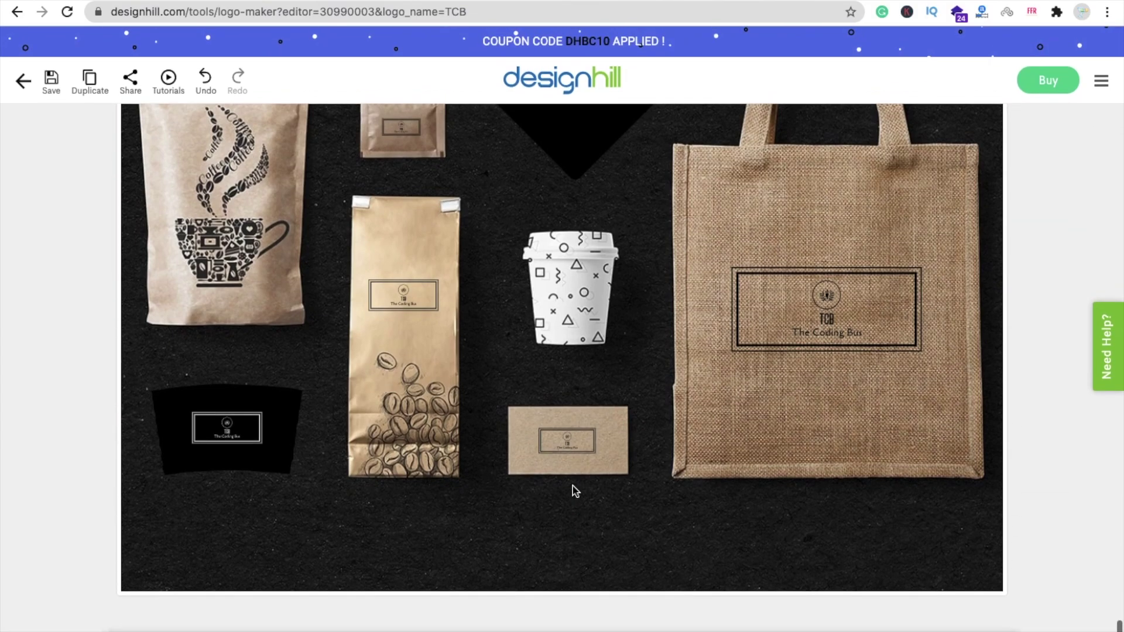
scroll(574, 491, "up", 1)
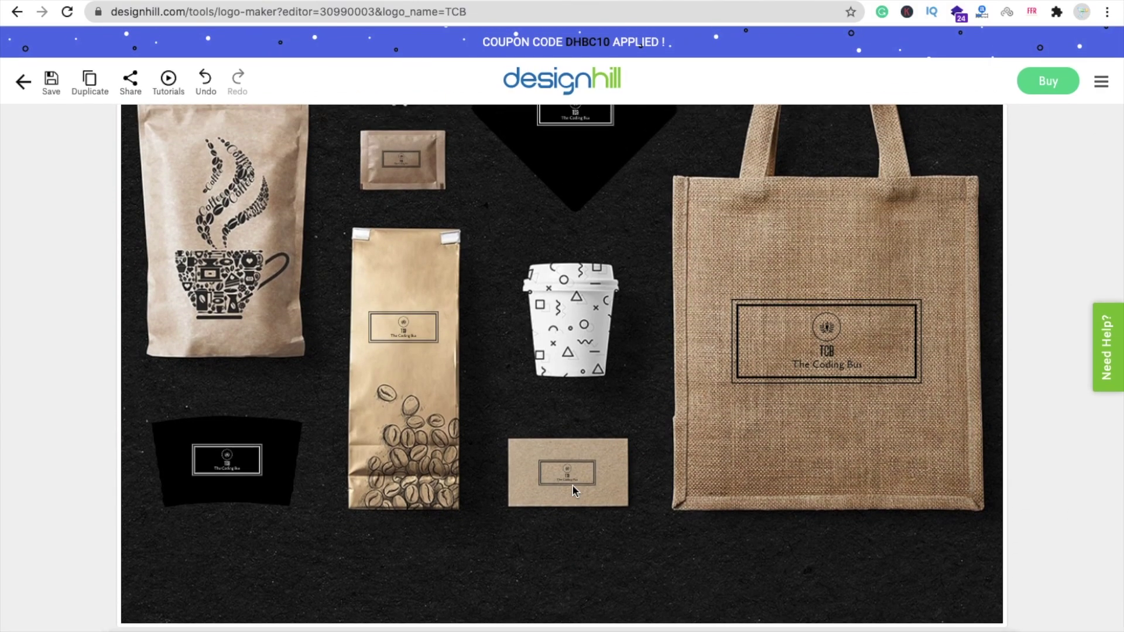
Step: Buy the logo with the Premium package and review the ₹1349.1 order summary
left_click(1067, 86)
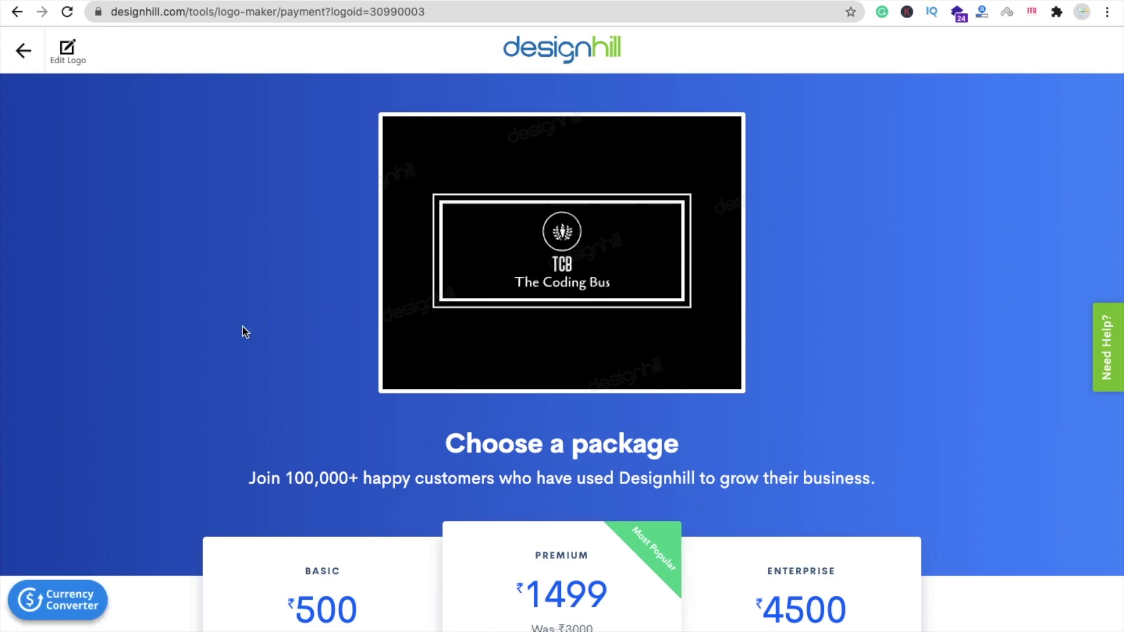
scroll(521, 340, "down", 9)
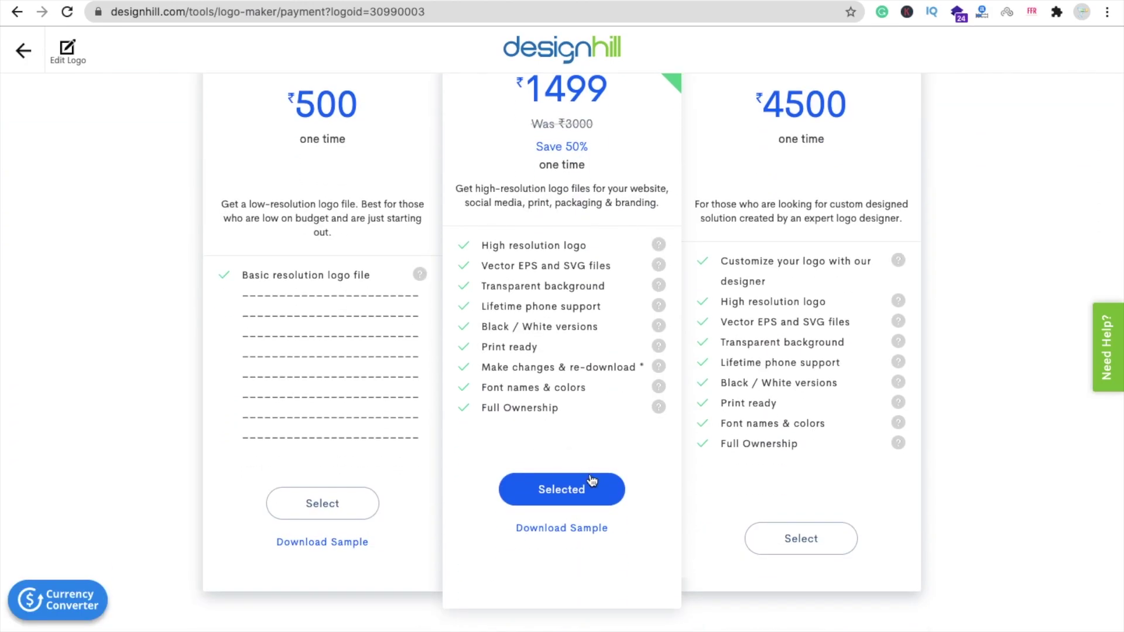
left_click(561, 498)
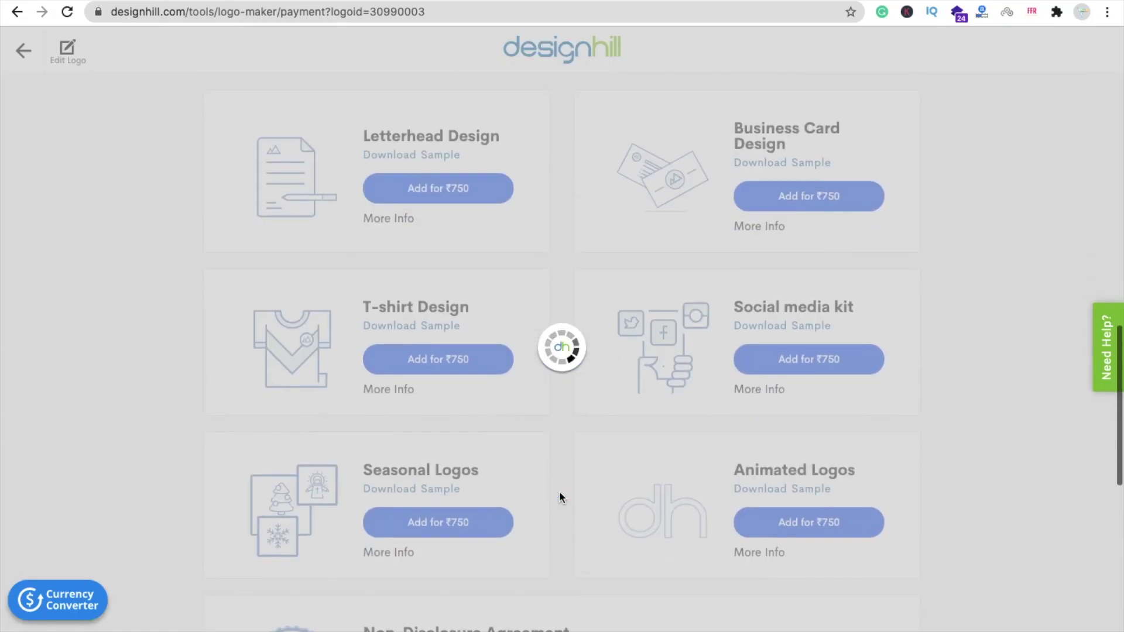
scroll(560, 504, "down", 2)
scroll(560, 502, "down", 10)
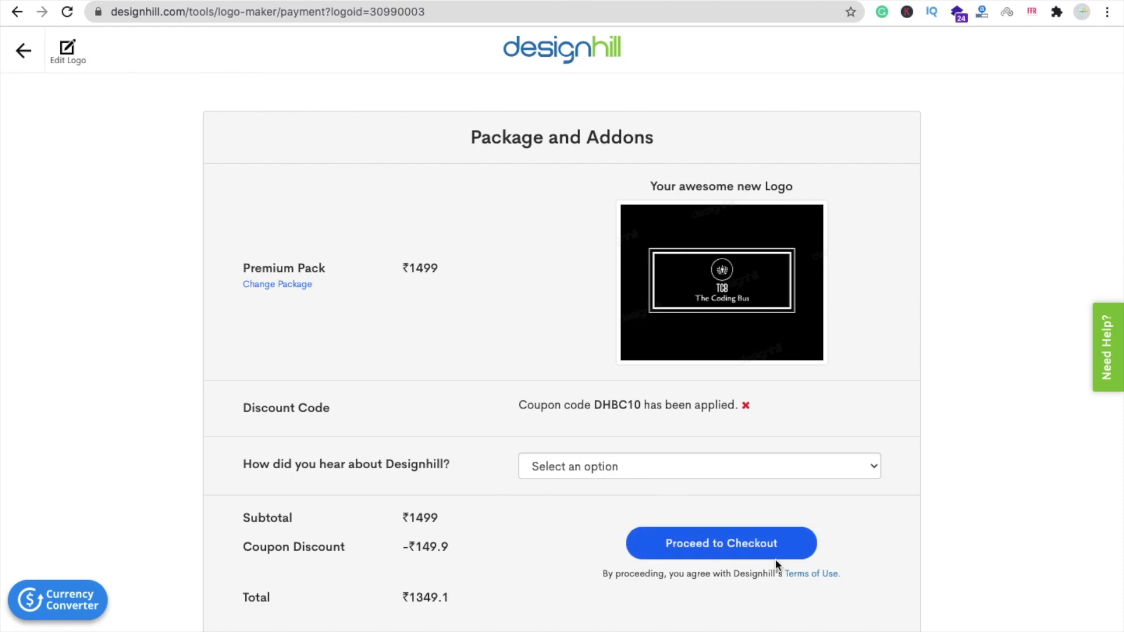
Step: Select 'Search engine (e.g. Google, Bing)' as the referral source and submit the order for checkout
left_click(586, 469)
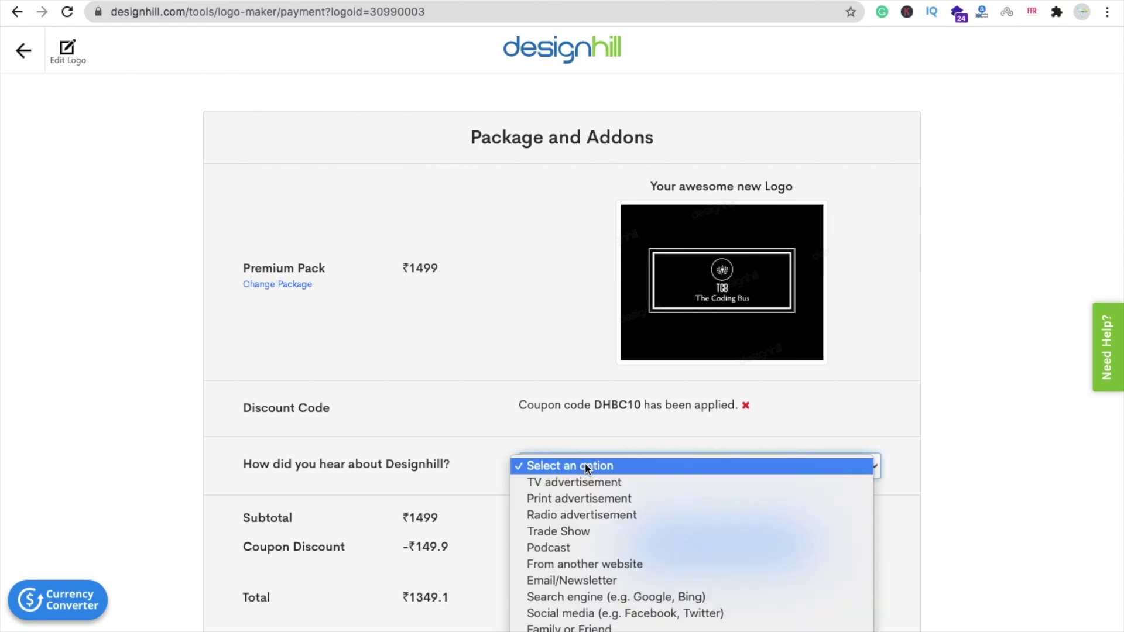
left_click(258, 472)
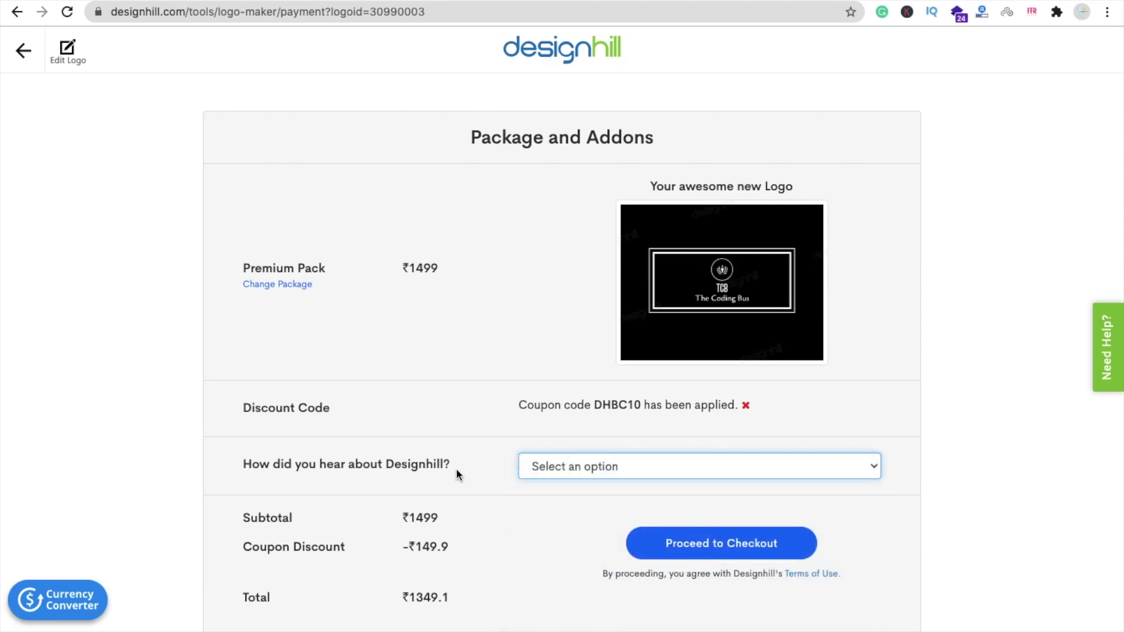
left_click(590, 468)
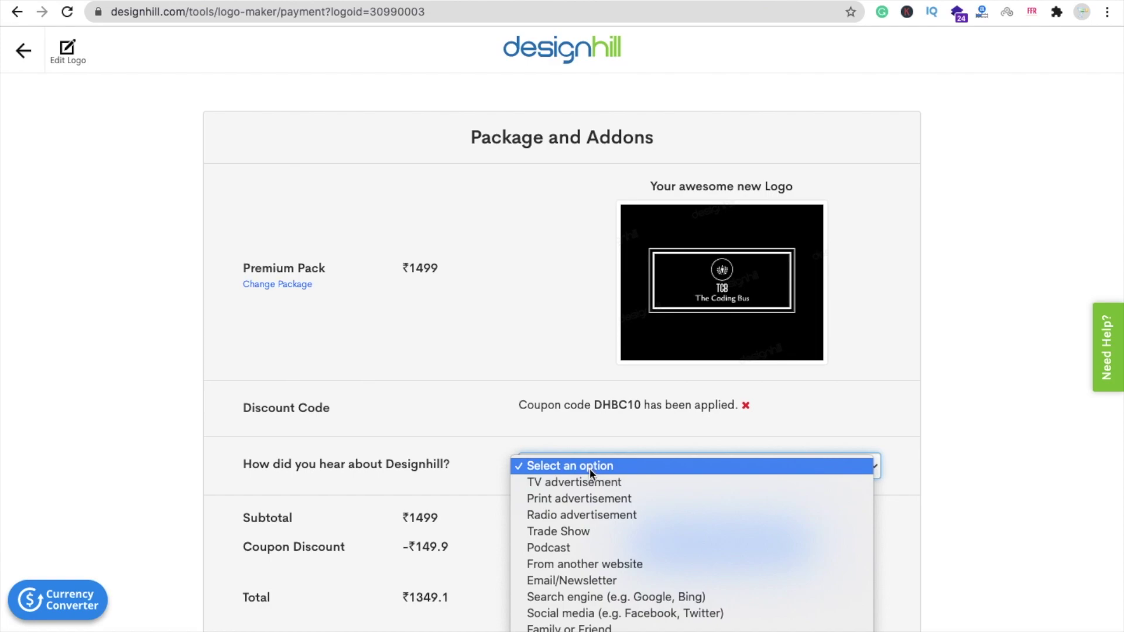
left_click(604, 596)
scroll(574, 516, "down", 1)
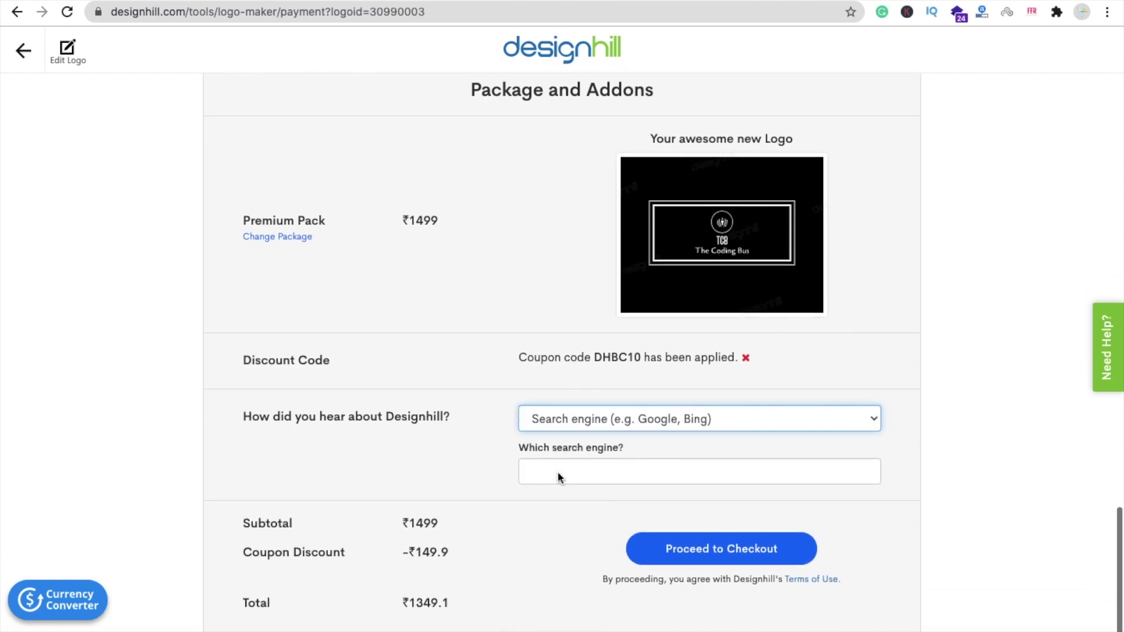
left_click(722, 551)
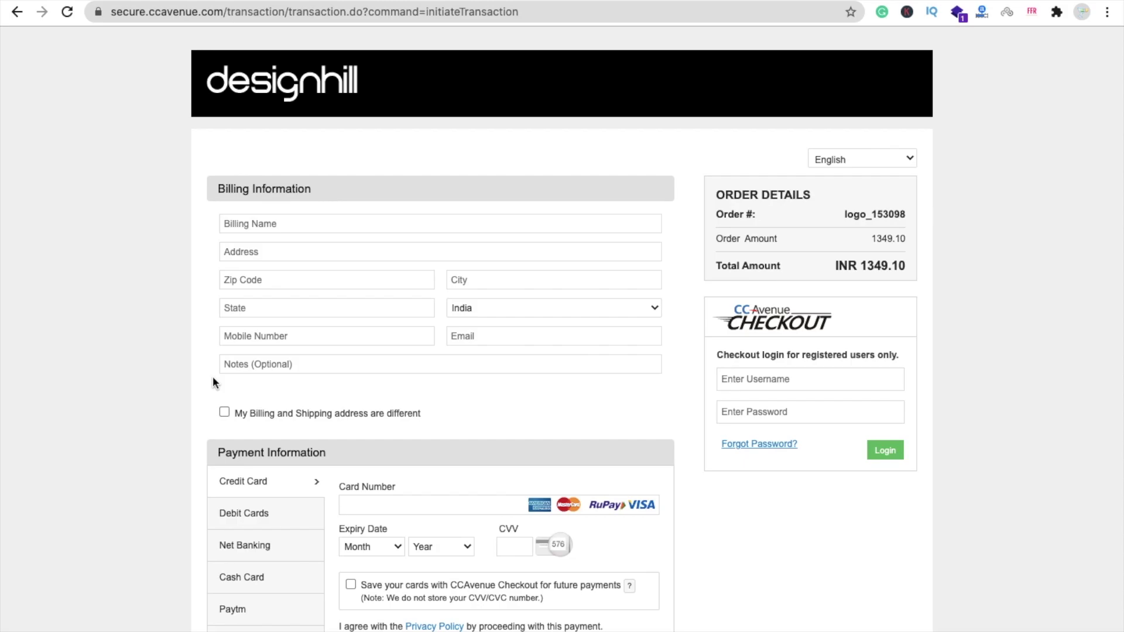
Step: Scroll down and back up the CCAvenue payment page to review the empty billing and card fields and INR 1349.10 total
scroll(214, 380, "down", 3)
scroll(213, 380, "up", 3)
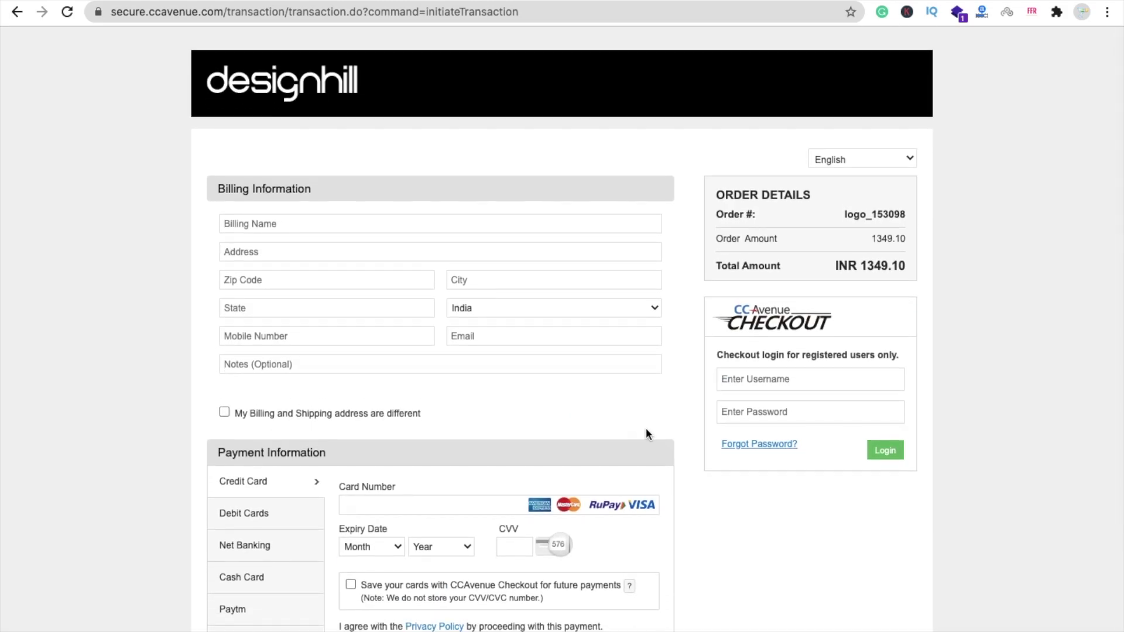